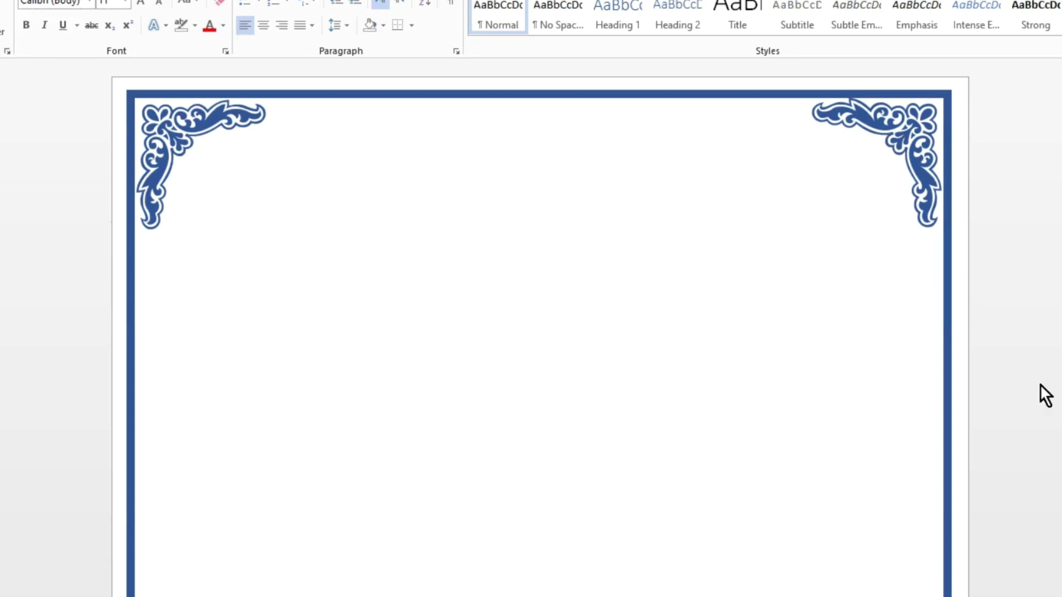
- Set the blank document's paper size to A4 (21 cm x 29.7 cm)
{"action": "scroll", "coordinate": [699, 257], "scroll_direction": "down", "scroll_amount": 5}
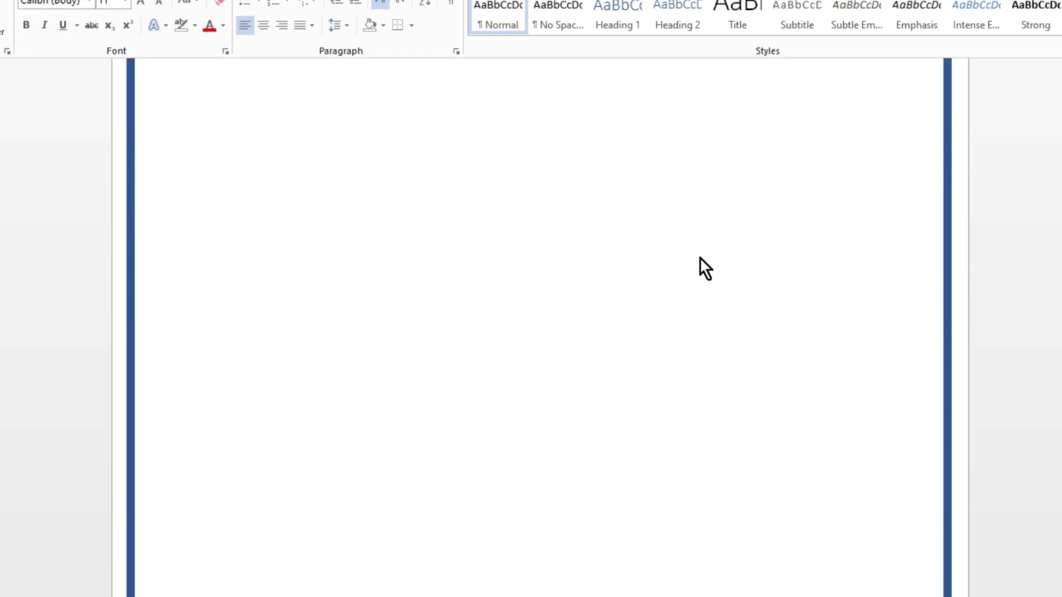
{"action": "scroll", "coordinate": [699, 258], "scroll_direction": "down", "scroll_amount": 5}
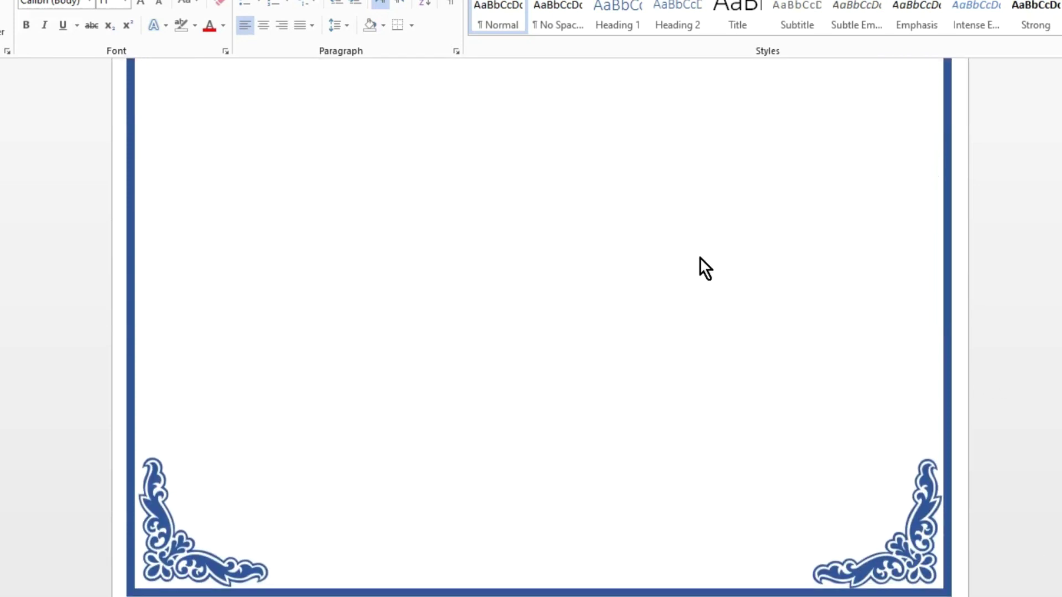
{"action": "scroll", "coordinate": [699, 257], "scroll_direction": "up", "scroll_amount": 5}
{"action": "scroll", "coordinate": [699, 257], "scroll_direction": "up", "scroll_amount": 5}
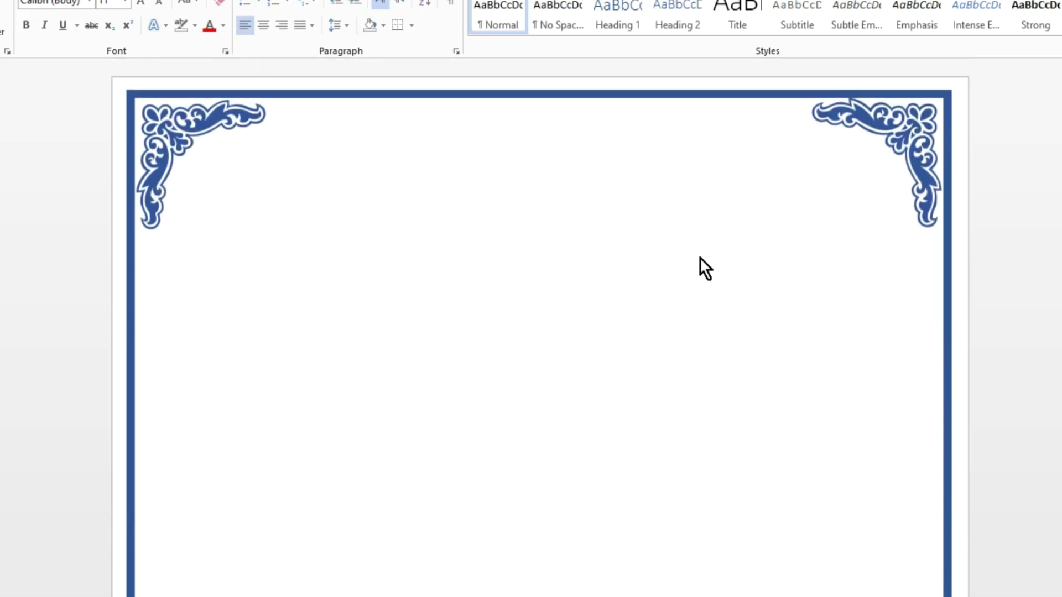
{"action": "scroll", "coordinate": [699, 257], "scroll_direction": "down", "scroll_amount": 5, "text": "ctrl"}
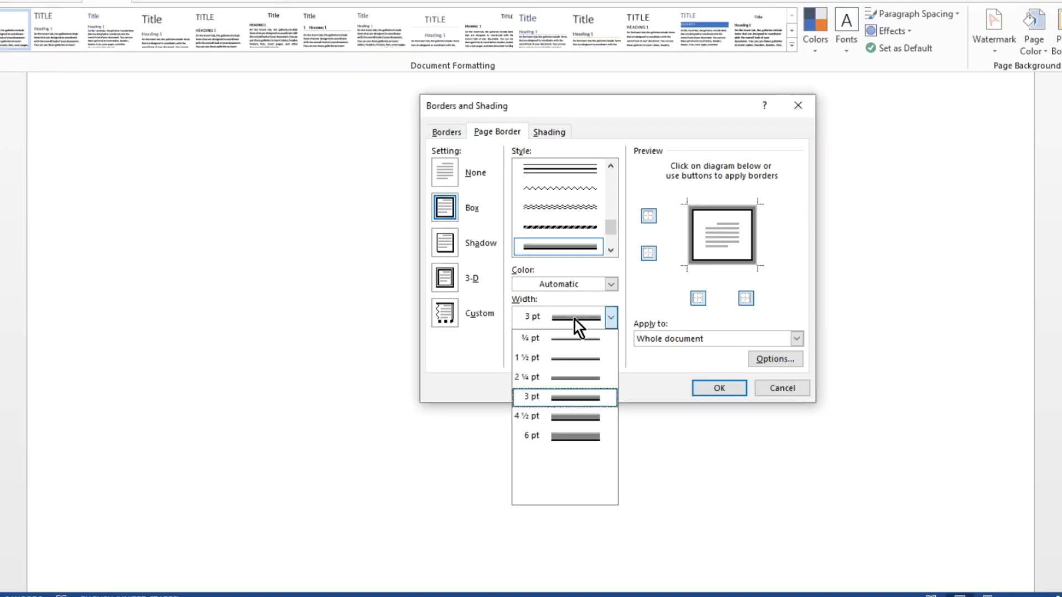
{"action": "left_click", "coordinate": [570, 396]}
{"action": "left_click", "coordinate": [716, 390]}
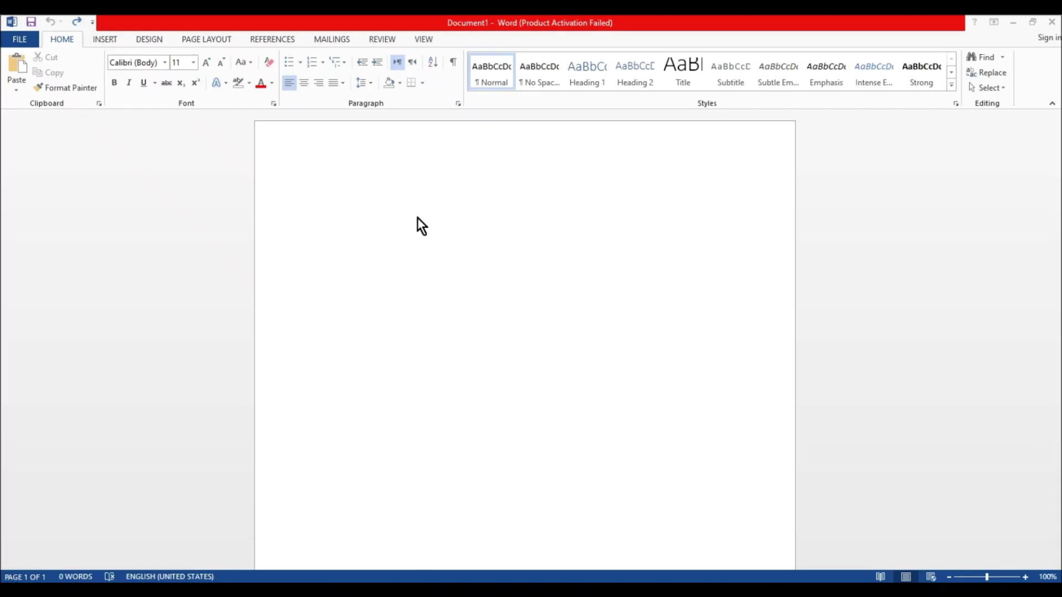
{"action": "left_click", "coordinate": [210, 39]}
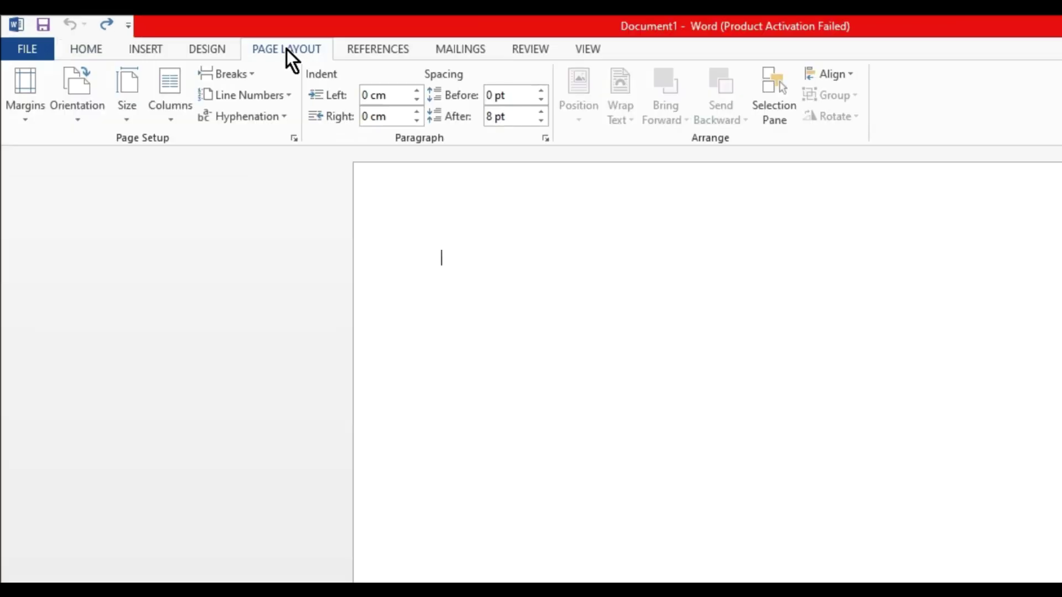
{"action": "left_click", "coordinate": [123, 124]}
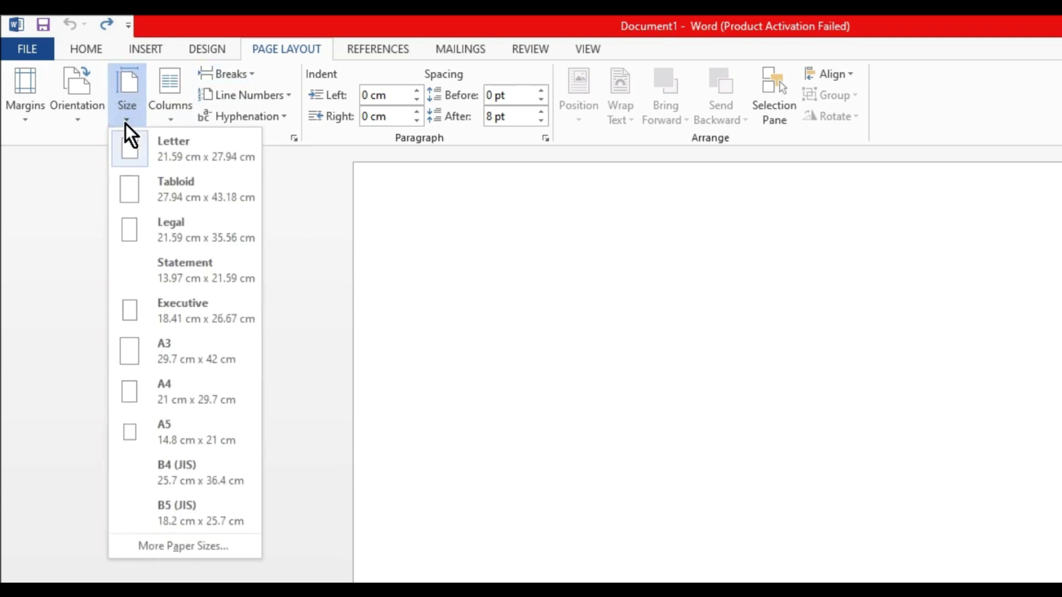
{"action": "left_click", "coordinate": [161, 396]}
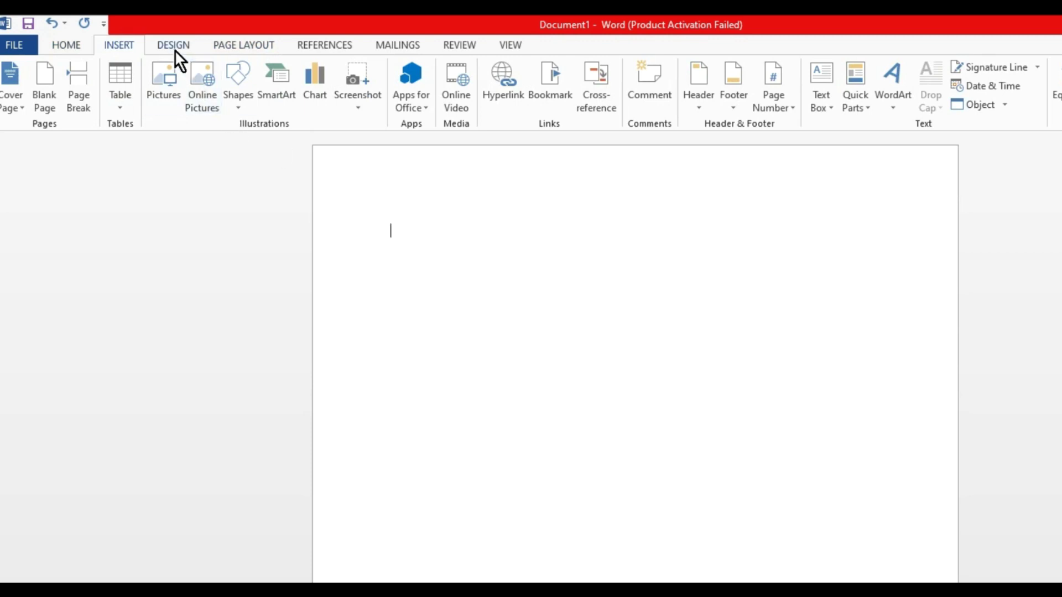
{"action": "left_click", "coordinate": [173, 46]}
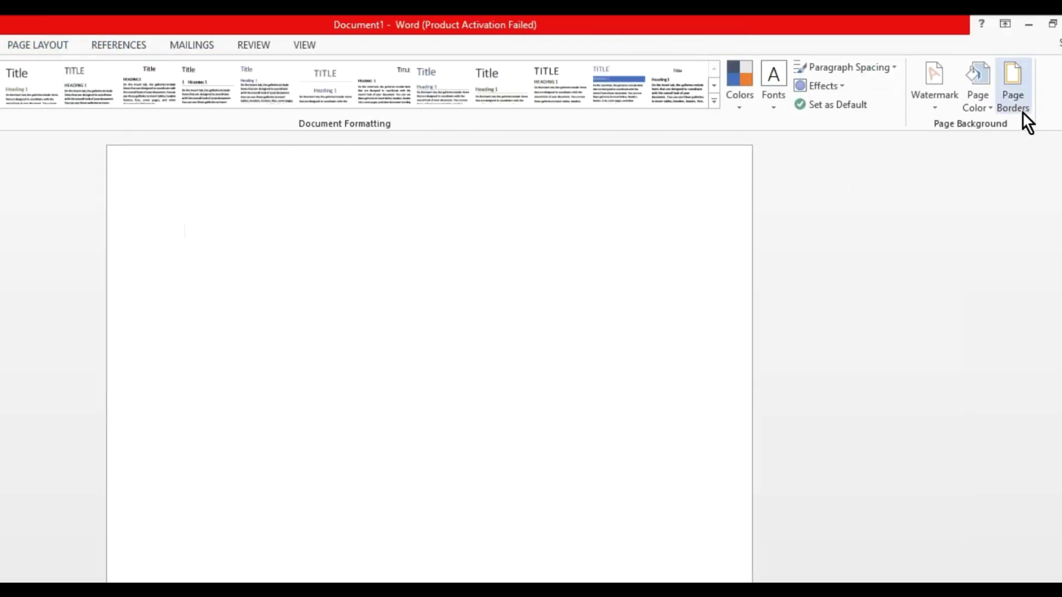
- Apply a red, 3 pt thick dashed box border around the page
{"action": "left_click", "coordinate": [1017, 107]}
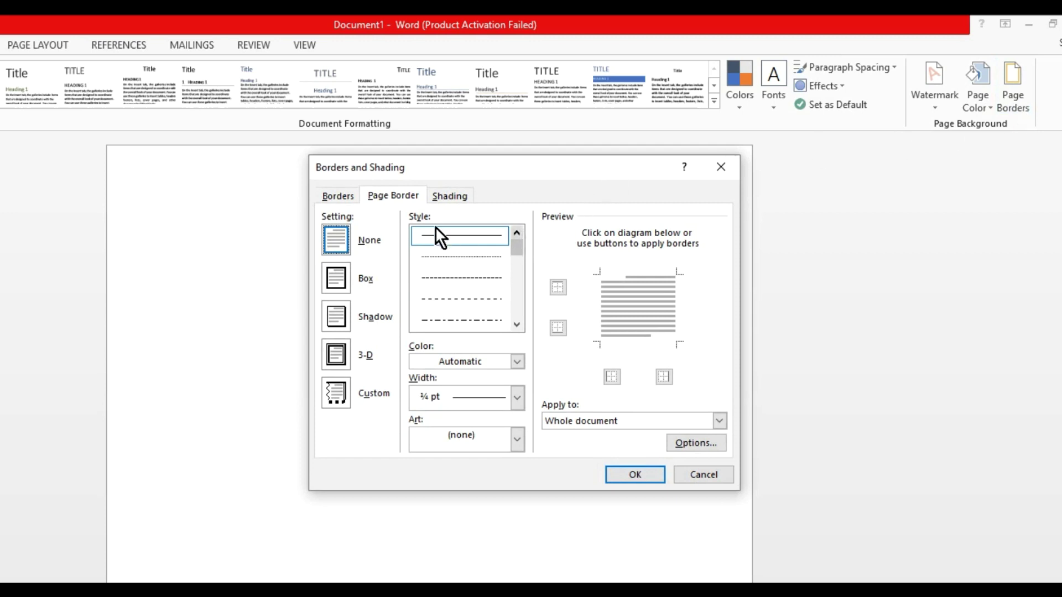
{"action": "mouse_move", "coordinate": [523, 243]}
{"action": "left_mouse_down"}
{"action": "mouse_move", "coordinate": [510, 312]}
{"action": "mouse_move", "coordinate": [516, 297]}
{"action": "left_mouse_up"}
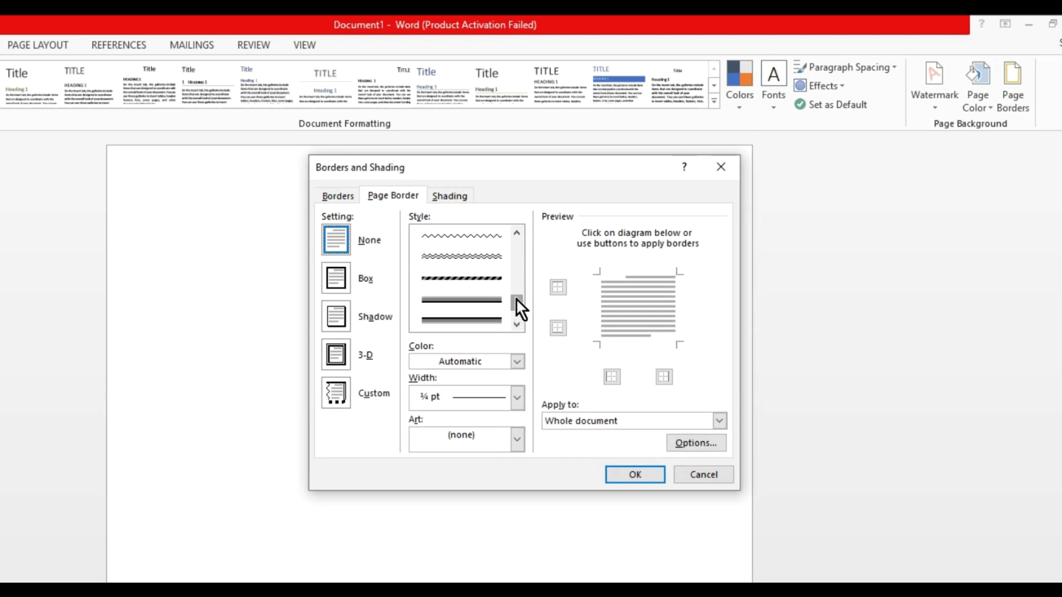
{"action": "left_click", "coordinate": [471, 277]}
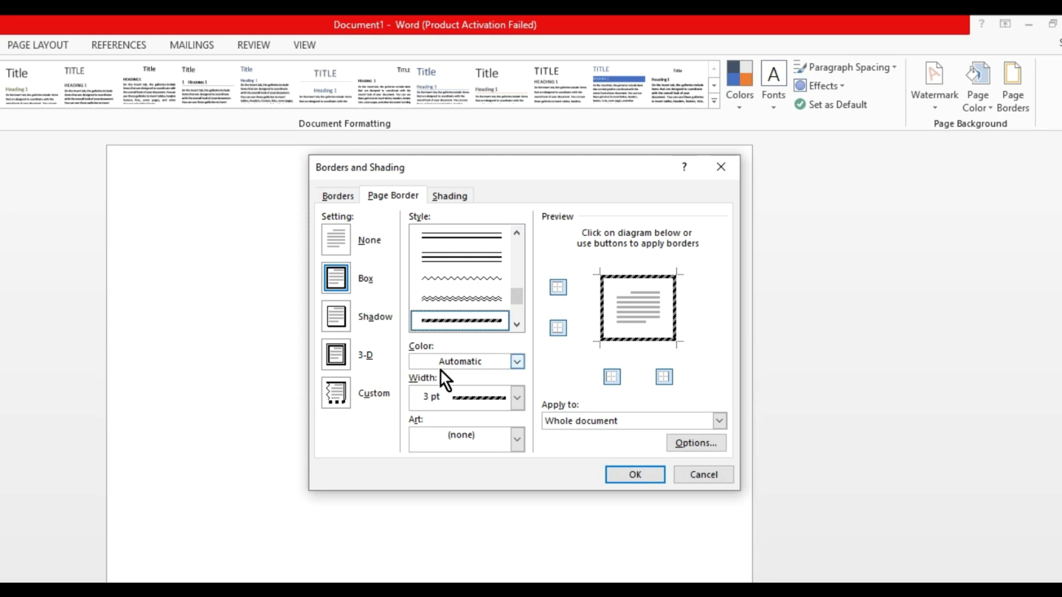
{"action": "left_click", "coordinate": [517, 362]}
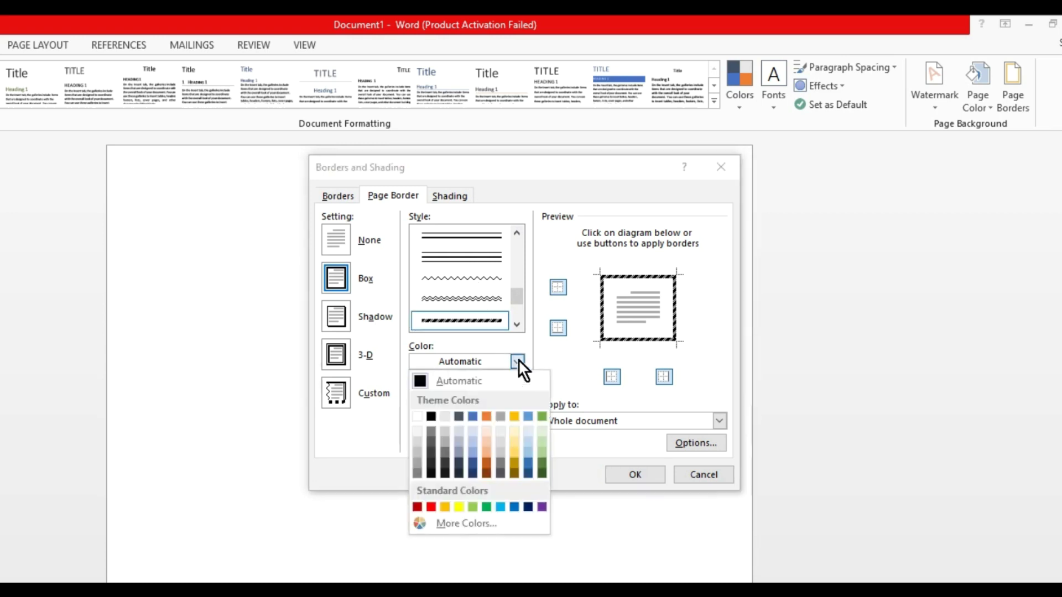
{"action": "left_click", "coordinate": [431, 507]}
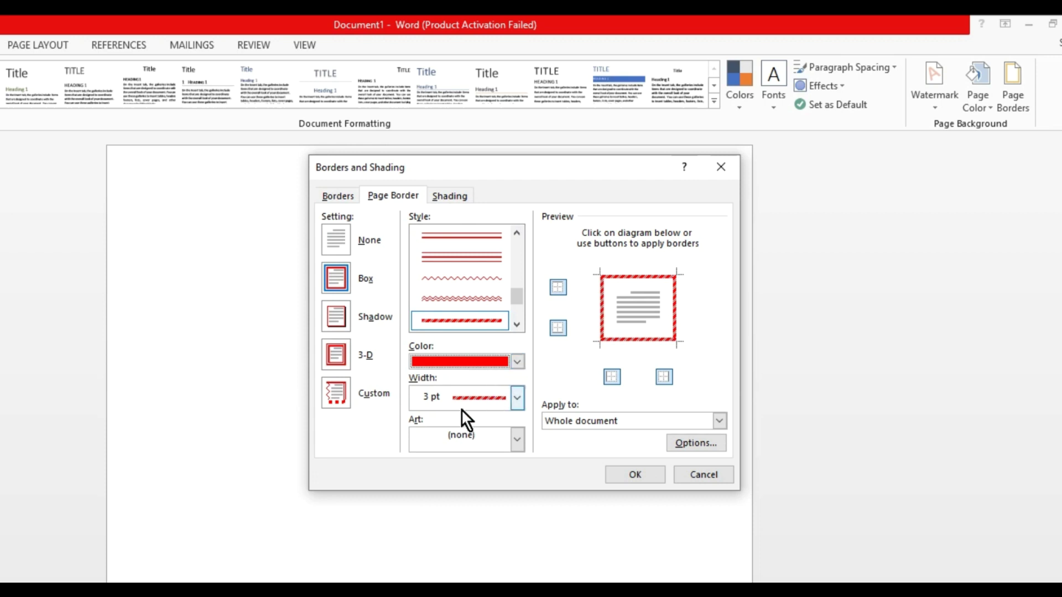
{"action": "left_click", "coordinate": [518, 398]}
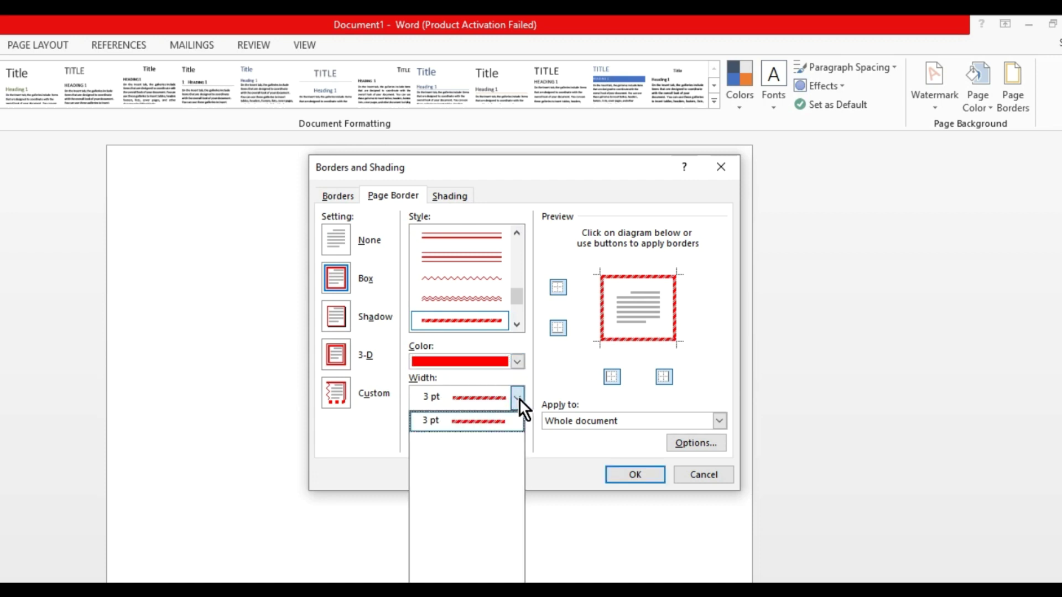
{"action": "left_click", "coordinate": [518, 398]}
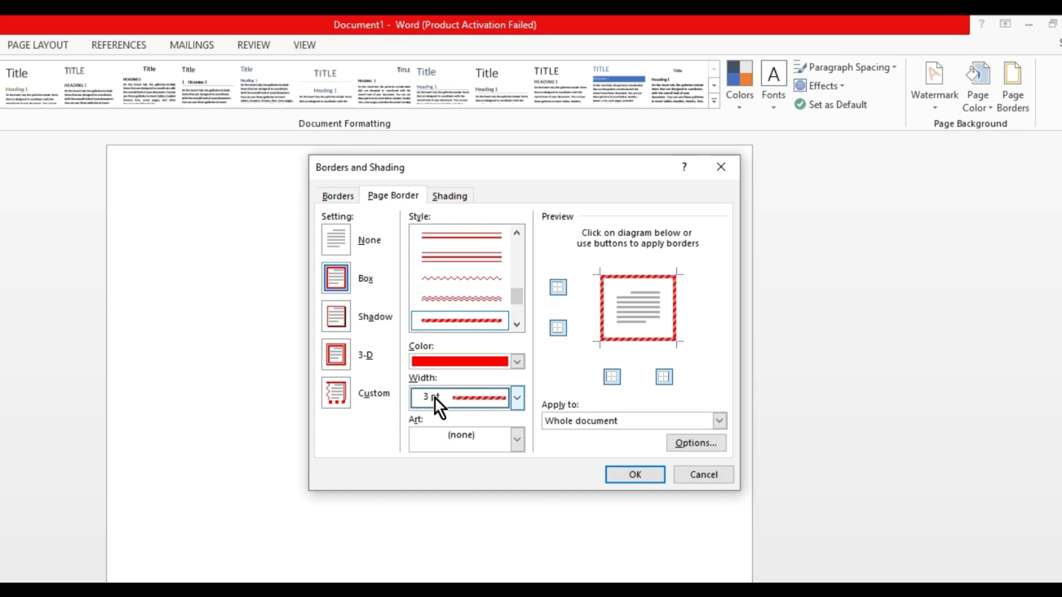
{"action": "left_click", "coordinate": [636, 476]}
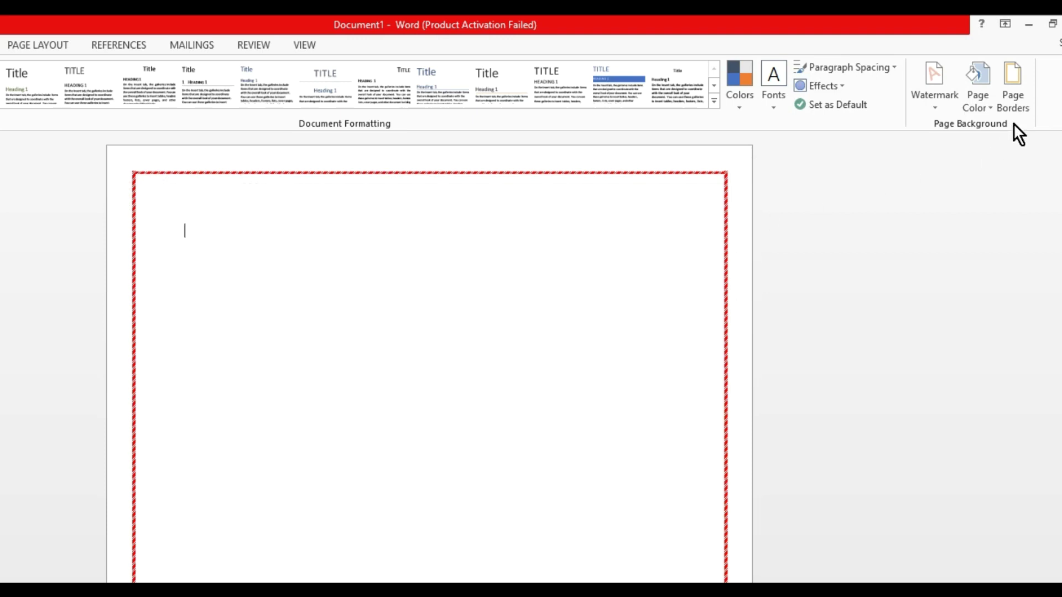
{"action": "left_click", "coordinate": [1013, 105]}
- Change the page border to a thick solid line in Automatic (black) colour
{"action": "left_click", "coordinate": [522, 323]}
{"action": "left_click", "coordinate": [522, 324]}
{"action": "left_click", "coordinate": [479, 301]}
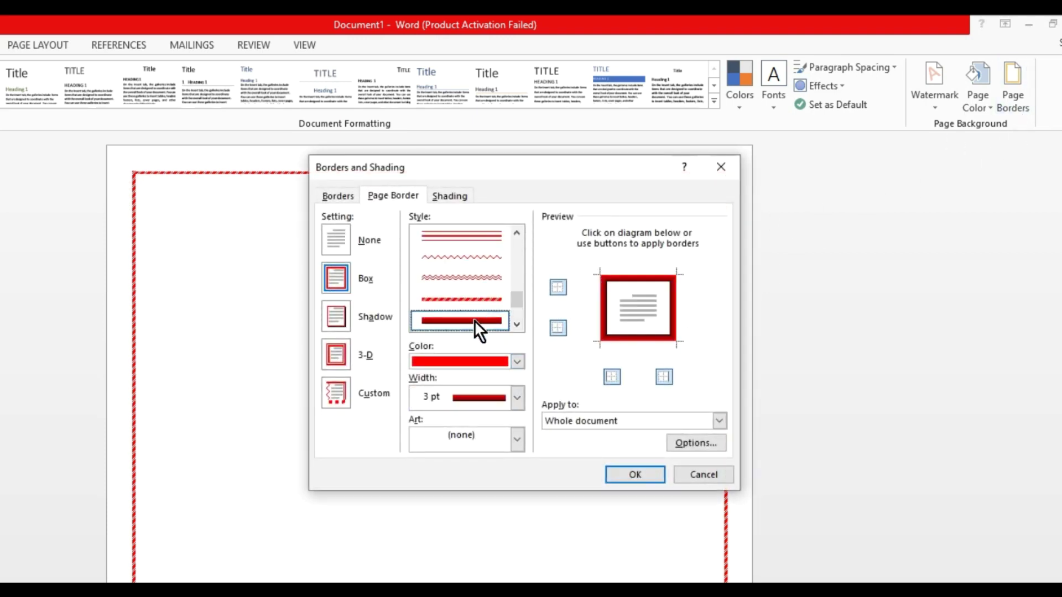
{"action": "left_click", "coordinate": [516, 361]}
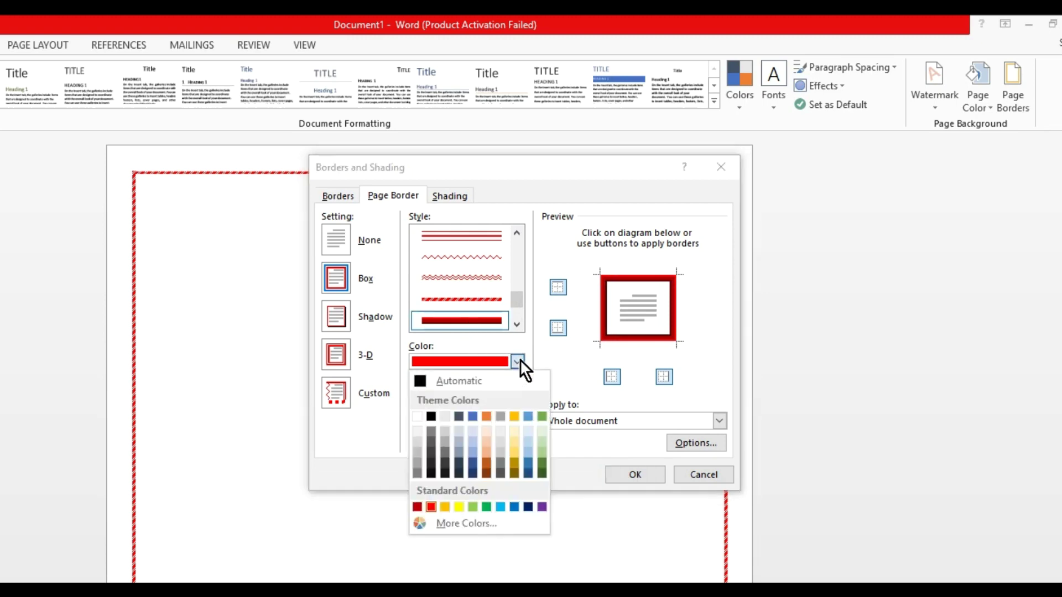
{"action": "left_click", "coordinate": [423, 381]}
{"action": "left_click", "coordinate": [628, 472]}
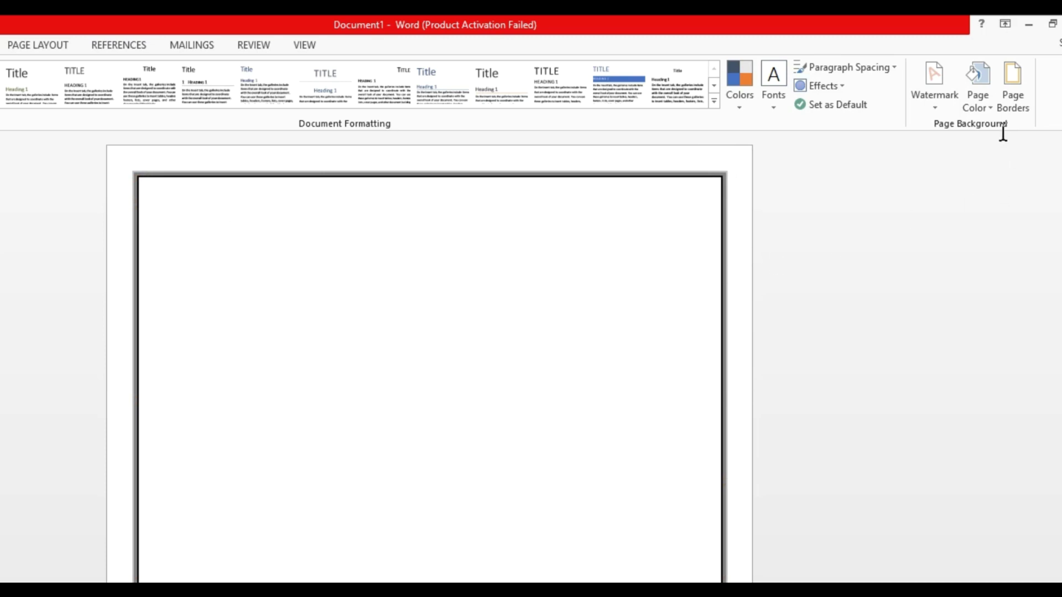
{"action": "left_click", "coordinate": [1015, 93]}
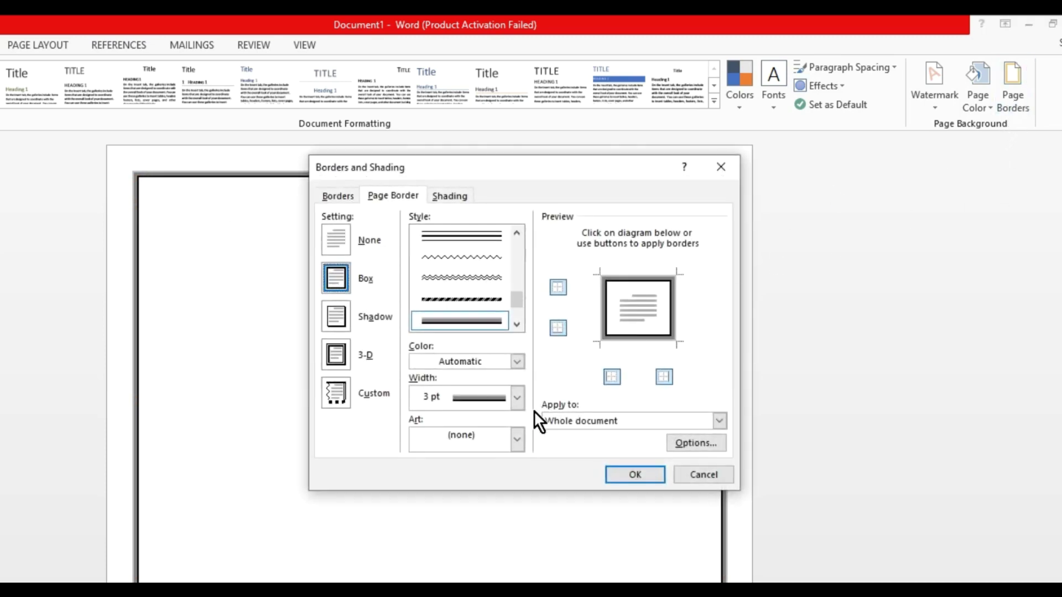
- Apply the 18 pt repeating yellow sun art pattern as the page border
{"action": "left_click", "coordinate": [516, 439]}
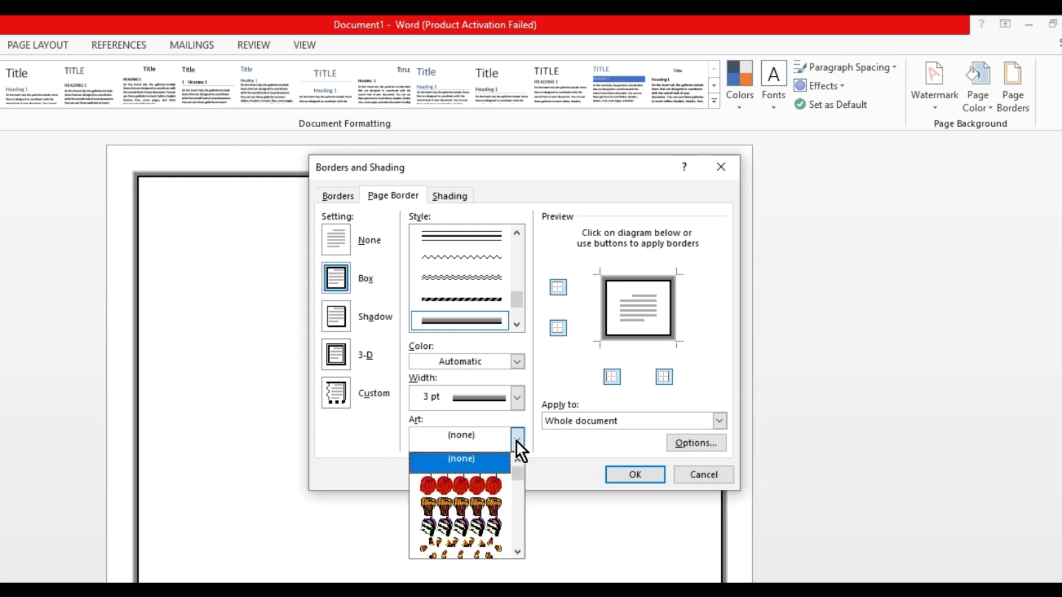
{"action": "scroll", "coordinate": [476, 506], "scroll_direction": "down", "scroll_amount": 3}
{"action": "scroll", "coordinate": [476, 505], "scroll_direction": "down", "scroll_amount": 3}
{"action": "scroll", "coordinate": [473, 505], "scroll_direction": "down", "scroll_amount": 3}
{"action": "scroll", "coordinate": [473, 503], "scroll_direction": "down", "scroll_amount": 2}
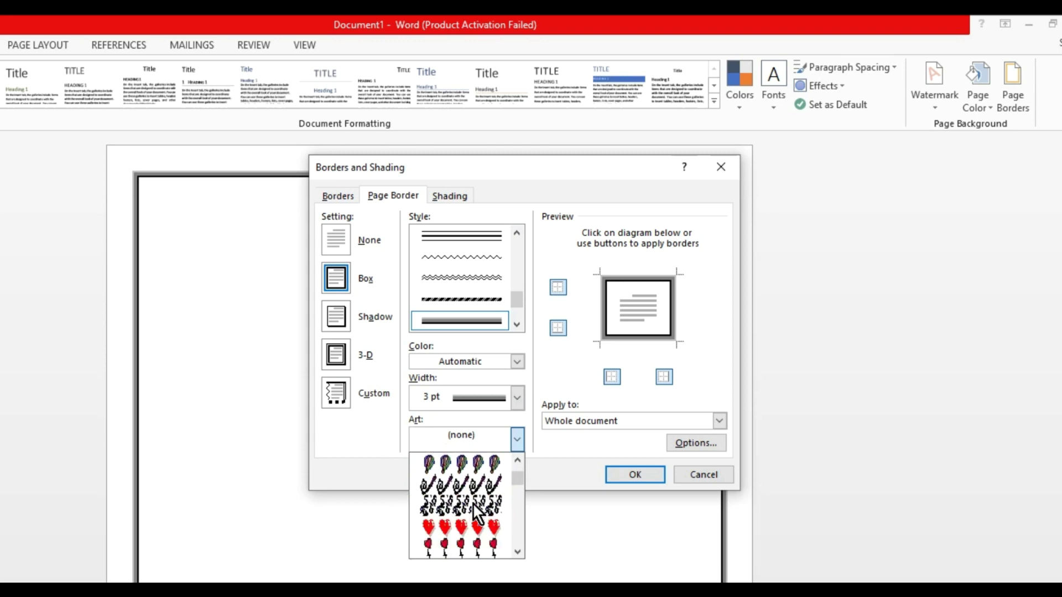
{"action": "scroll", "coordinate": [473, 503], "scroll_direction": "down", "scroll_amount": 2}
{"action": "scroll", "coordinate": [469, 502], "scroll_direction": "down", "scroll_amount": 2}
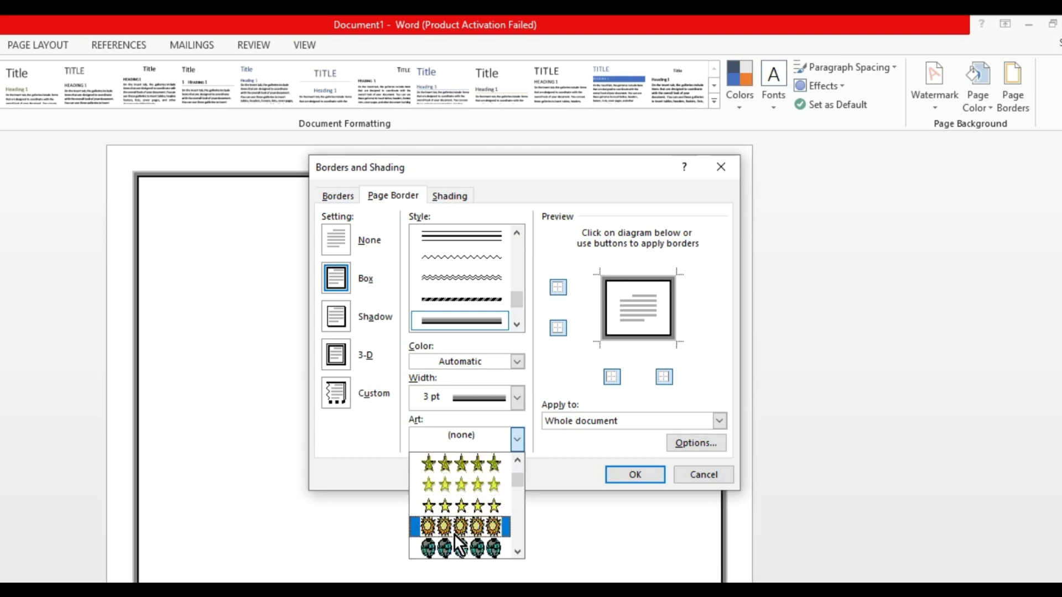
{"action": "left_click", "coordinate": [466, 526]}
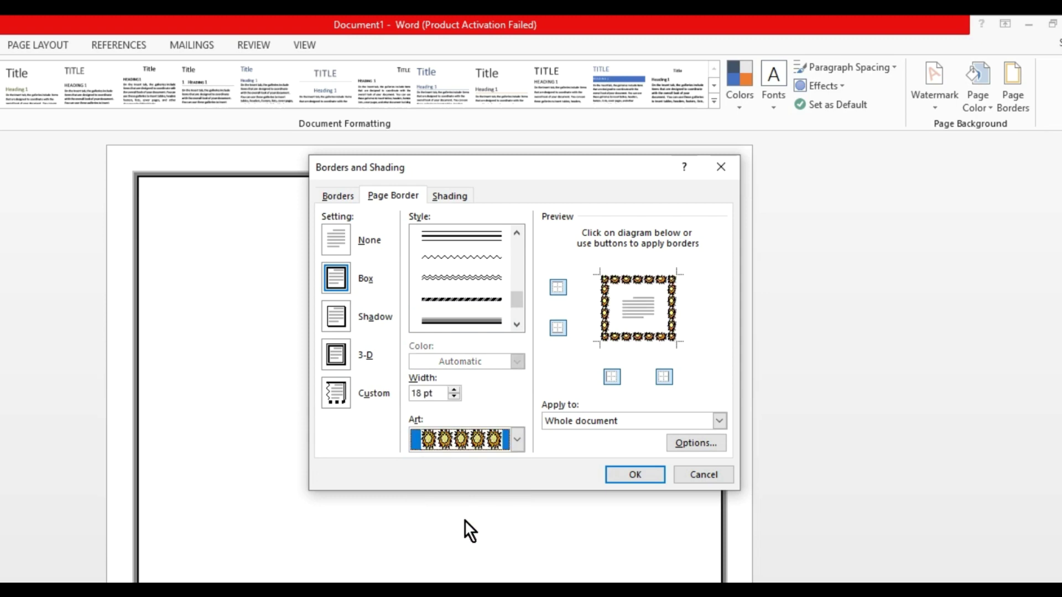
{"action": "left_click", "coordinate": [638, 476]}
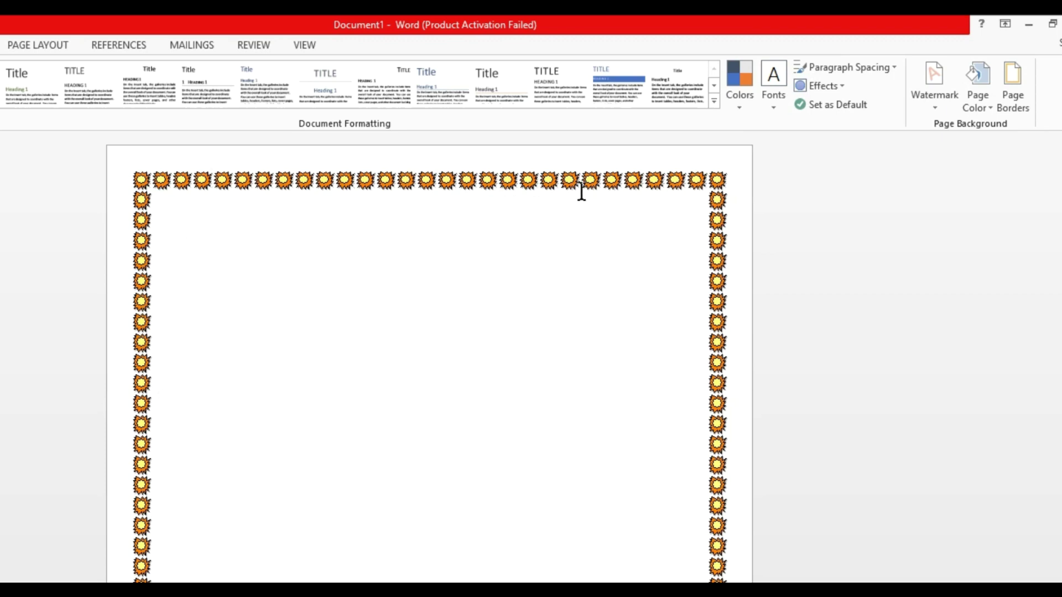
- Reduce the sun art border width from 18 pt to 10 pt
{"action": "left_click", "coordinate": [1013, 104]}
{"action": "left_click_drag", "start_coordinate": [429, 395], "coordinate": [394, 396]}
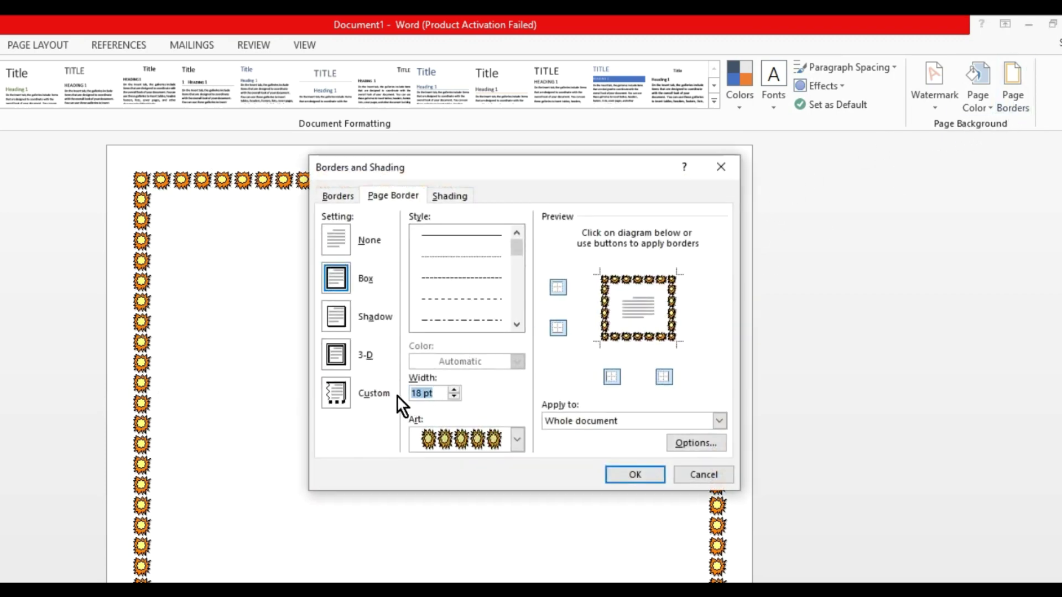
{"action": "type", "text": "10"}
{"action": "left_click", "coordinate": [635, 470]}
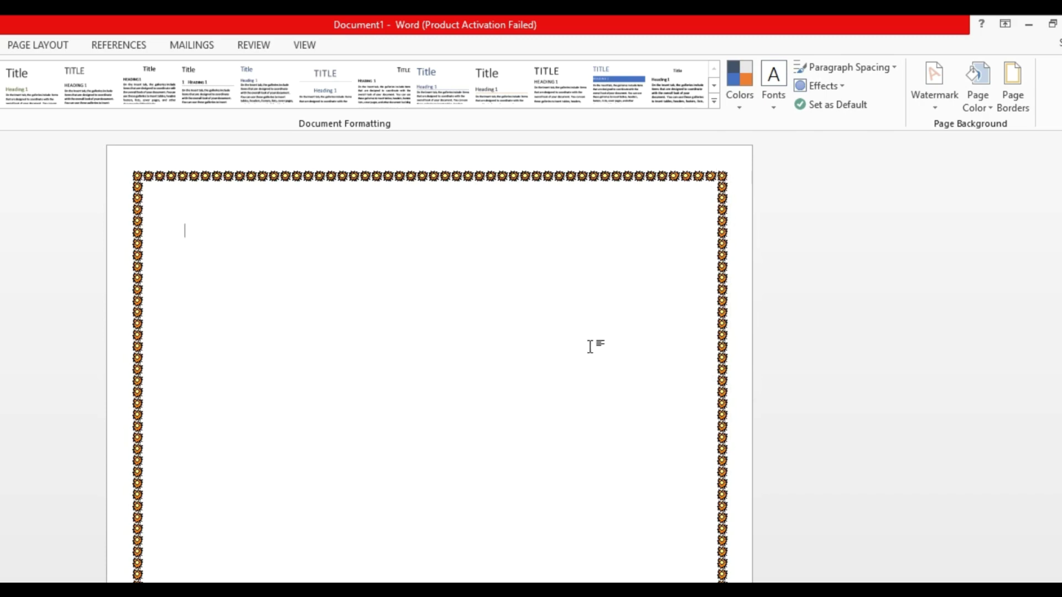
- Scroll the page to inspect the narrowed sun border
{"action": "scroll", "coordinate": [487, 276], "scroll_direction": "down", "scroll_amount": 2, "text": "ctrl"}
{"action": "scroll", "coordinate": [434, 237], "scroll_direction": "down", "scroll_amount": 1, "text": "ctrl"}
{"action": "scroll", "coordinate": [381, 180], "scroll_direction": "up", "scroll_amount": 2, "text": "ctrl"}
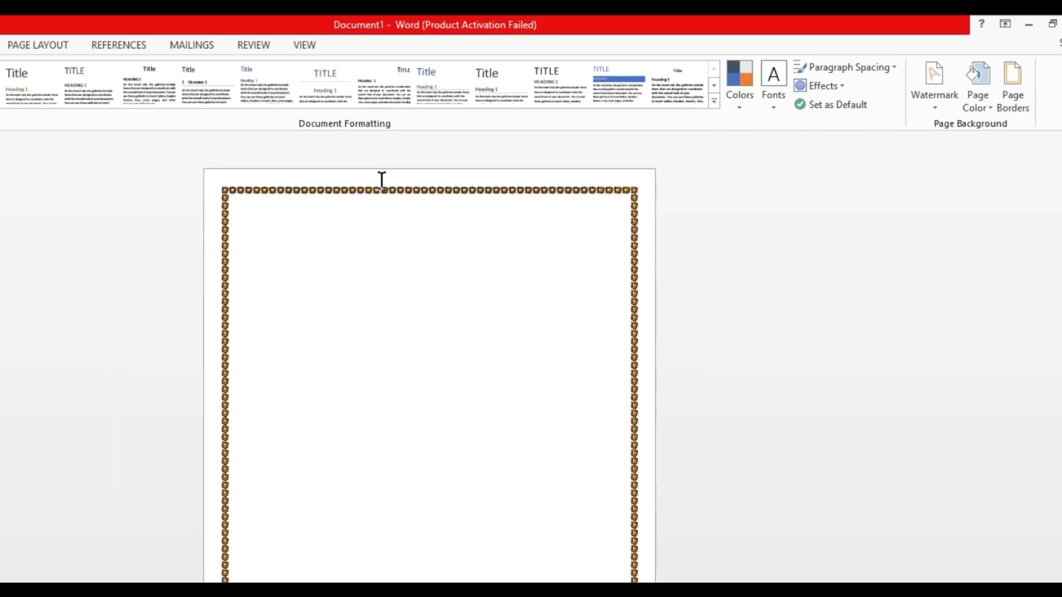
{"action": "scroll", "coordinate": [381, 180], "scroll_direction": "up", "scroll_amount": 1, "text": "ctrl"}
{"action": "scroll", "coordinate": [356, 162], "scroll_direction": "up", "scroll_amount": 2, "text": "ctrl"}
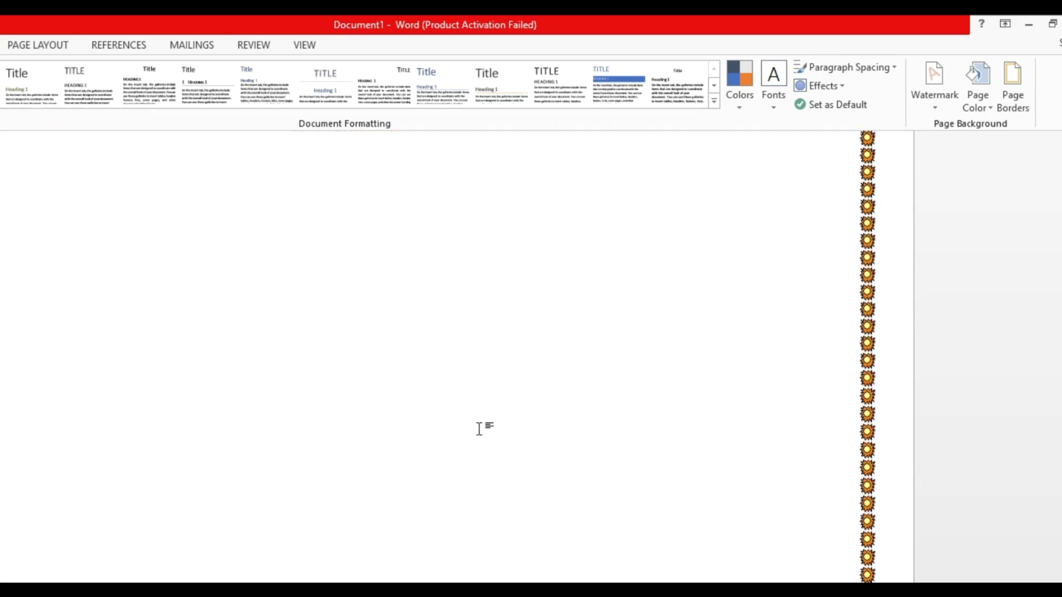
{"action": "scroll", "coordinate": [489, 436], "scroll_direction": "down", "scroll_amount": 2, "text": "ctrl"}
{"action": "scroll", "coordinate": [457, 407], "scroll_direction": "down", "scroll_amount": 1, "text": "ctrl"}
{"action": "scroll", "coordinate": [427, 375], "scroll_direction": "down", "scroll_amount": 1, "text": "ctrl"}
{"action": "scroll", "coordinate": [774, 225], "scroll_direction": "up", "scroll_amount": 2, "text": "ctrl"}
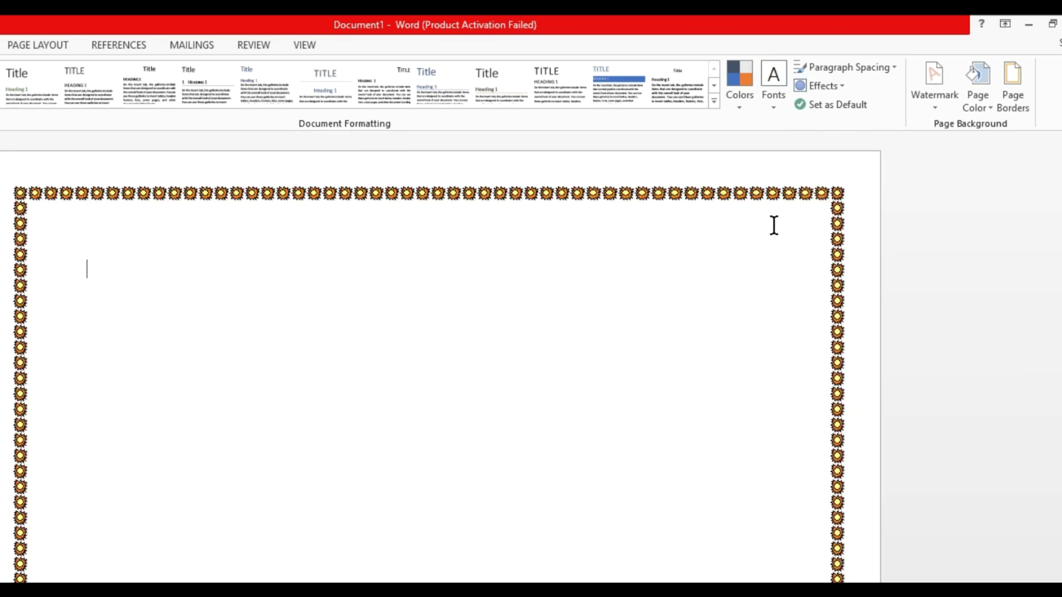
{"action": "left_click", "coordinate": [1011, 97]}
- Apply the yellow-and-black radiation art pattern as the page border
{"action": "left_click", "coordinate": [517, 440]}
{"action": "scroll", "coordinate": [487, 519], "scroll_direction": "down", "scroll_amount": 2}
{"action": "scroll", "coordinate": [483, 522], "scroll_direction": "down", "scroll_amount": 2}
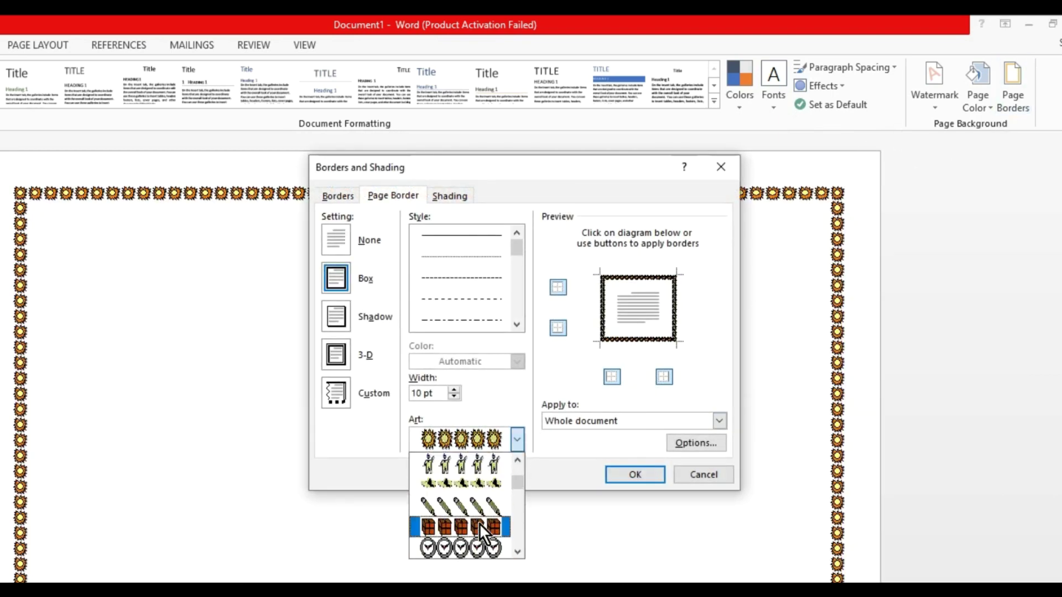
{"action": "scroll", "coordinate": [479, 523], "scroll_direction": "down", "scroll_amount": 2}
{"action": "left_click", "coordinate": [470, 526]}
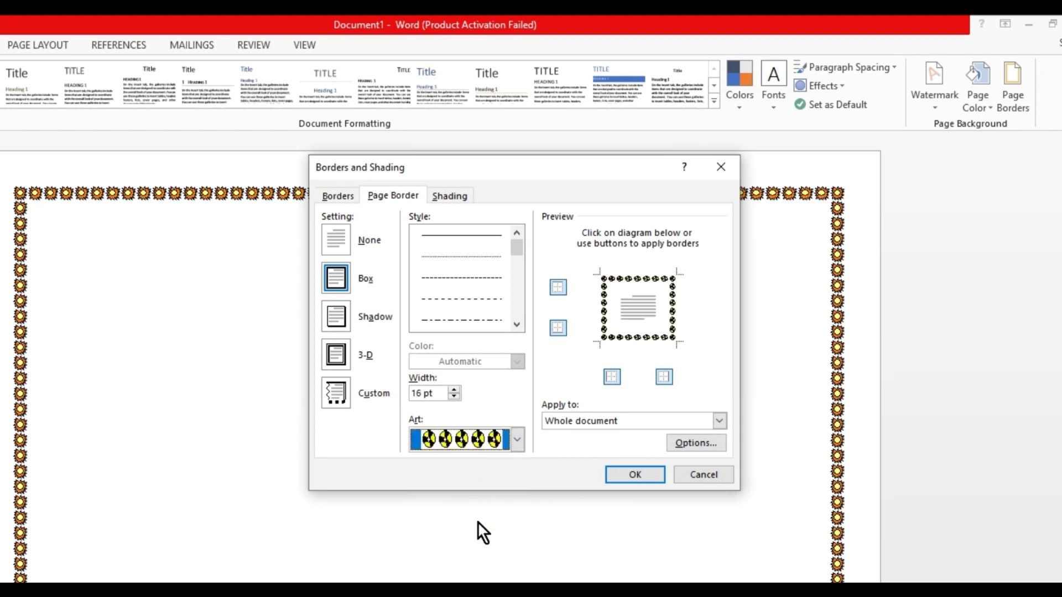
{"action": "left_click", "coordinate": [622, 475]}
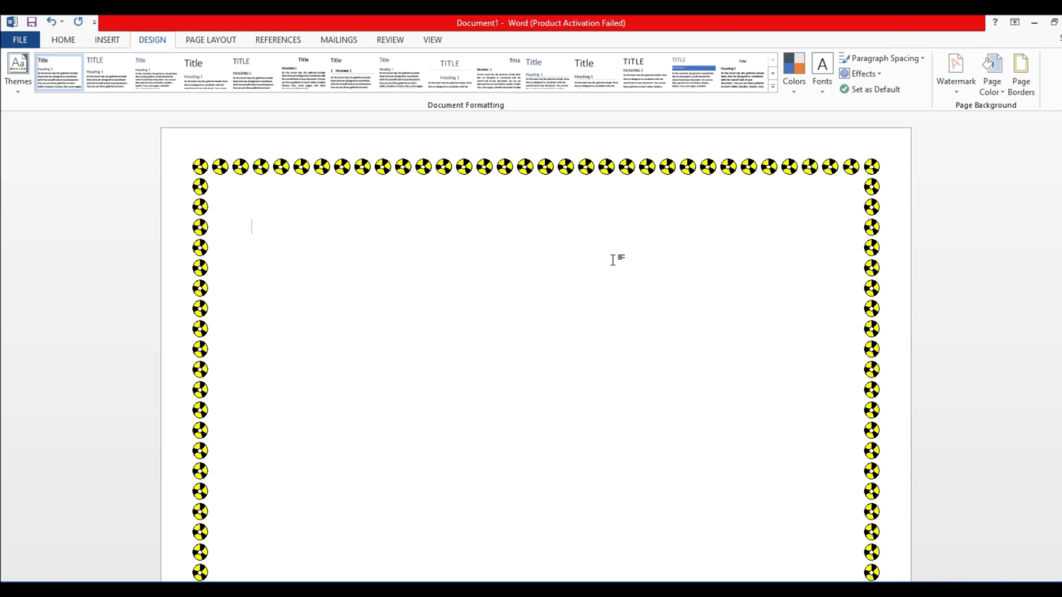
- Undo the page border changes with Ctrl+Z, leaving the page borderless
{"action": "key", "text": "ctrl+z"}
{"action": "key", "text": "ctrl+z"}
{"action": "key", "text": "ctrl+z"}
{"action": "key", "text": "ctrl+z"}
{"action": "scroll", "coordinate": [612, 260], "scroll_direction": "down", "scroll_amount": 1}
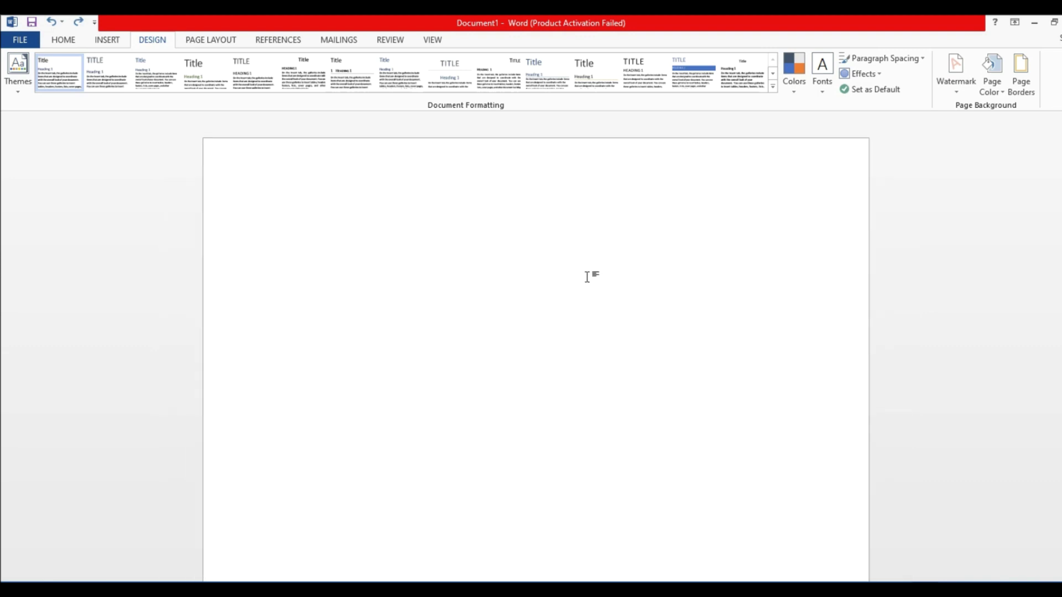
{"action": "scroll", "coordinate": [587, 277], "scroll_direction": "down", "scroll_amount": 3}
{"action": "scroll", "coordinate": [587, 277], "scroll_direction": "down", "scroll_amount": 3}
{"action": "scroll", "coordinate": [541, 343], "scroll_direction": "up", "scroll_amount": 3}
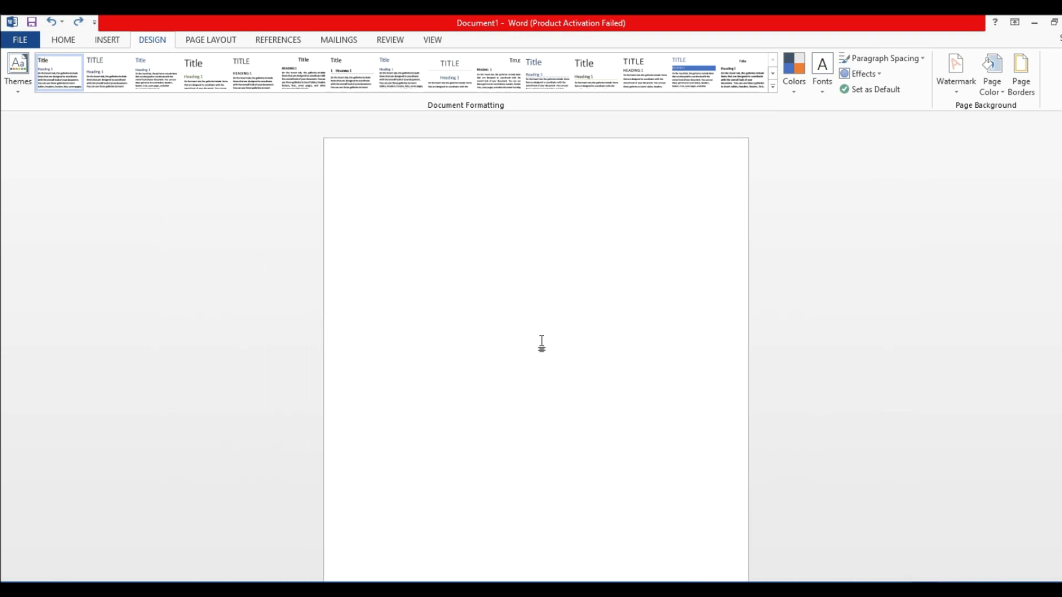
{"action": "scroll", "coordinate": [564, 313], "scroll_direction": "up", "scroll_amount": 2}
{"action": "left_click", "coordinate": [205, 39]}
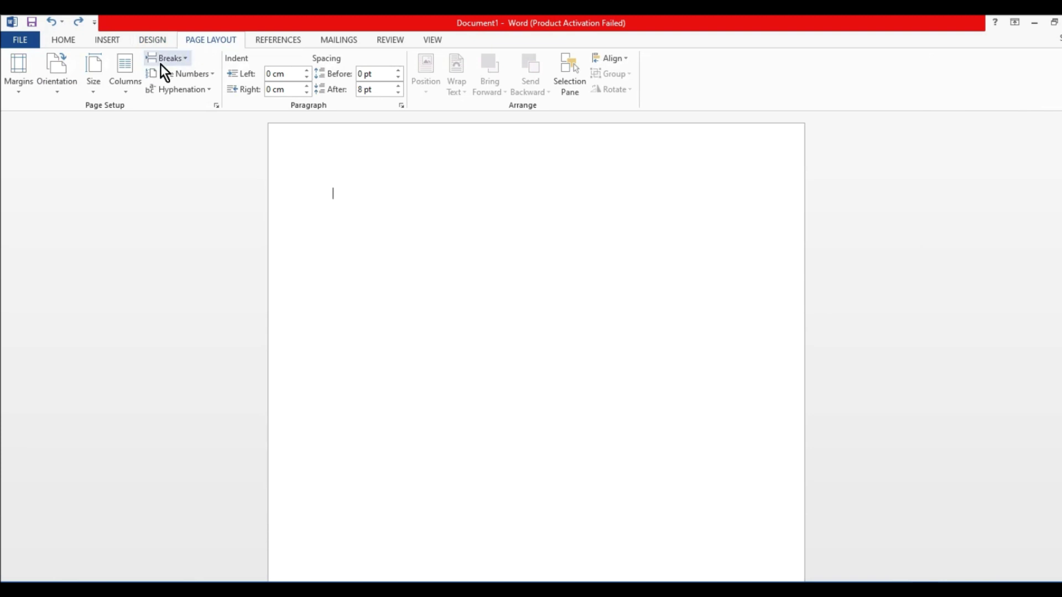
- Set the paper to A4 and draw a 28.68 × 20 cm rectangle over most of the page
{"action": "left_click", "coordinate": [94, 83]}
{"action": "left_click", "coordinate": [123, 291]}
{"action": "left_click", "coordinate": [107, 40]}
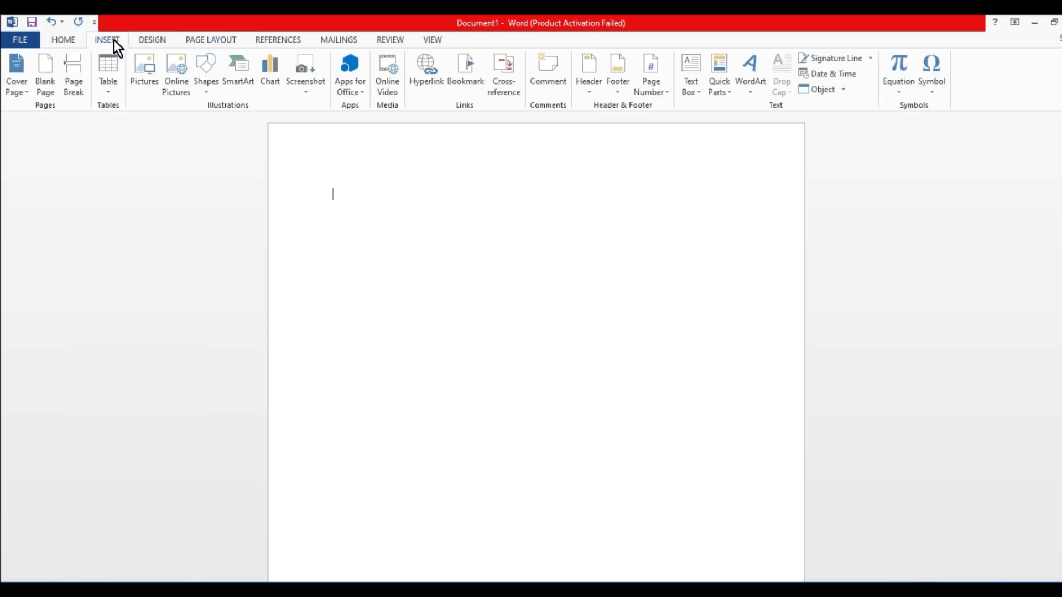
{"action": "left_click", "coordinate": [205, 100]}
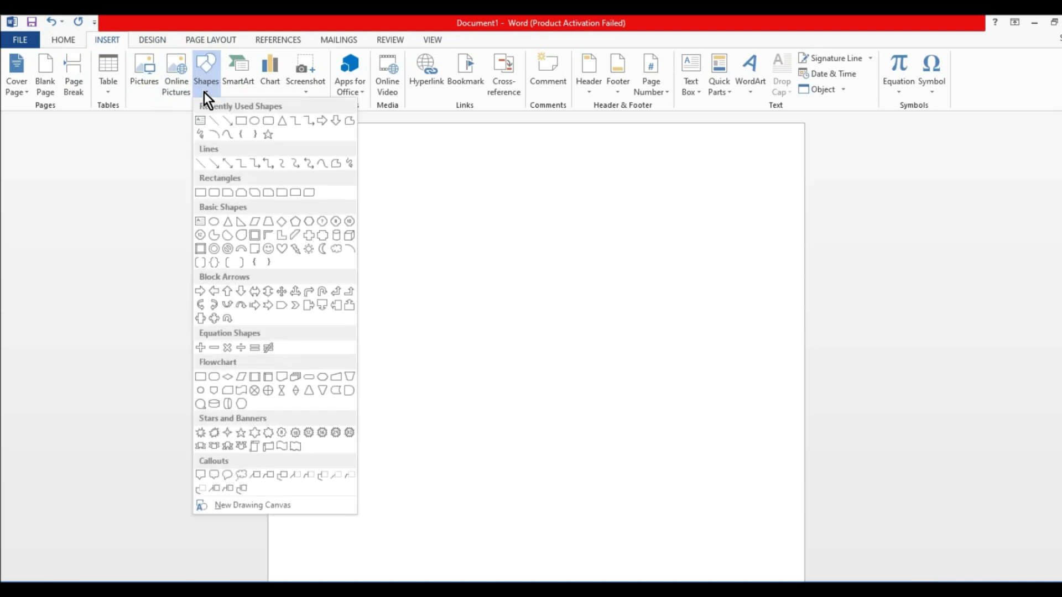
{"action": "left_click", "coordinate": [240, 121]}
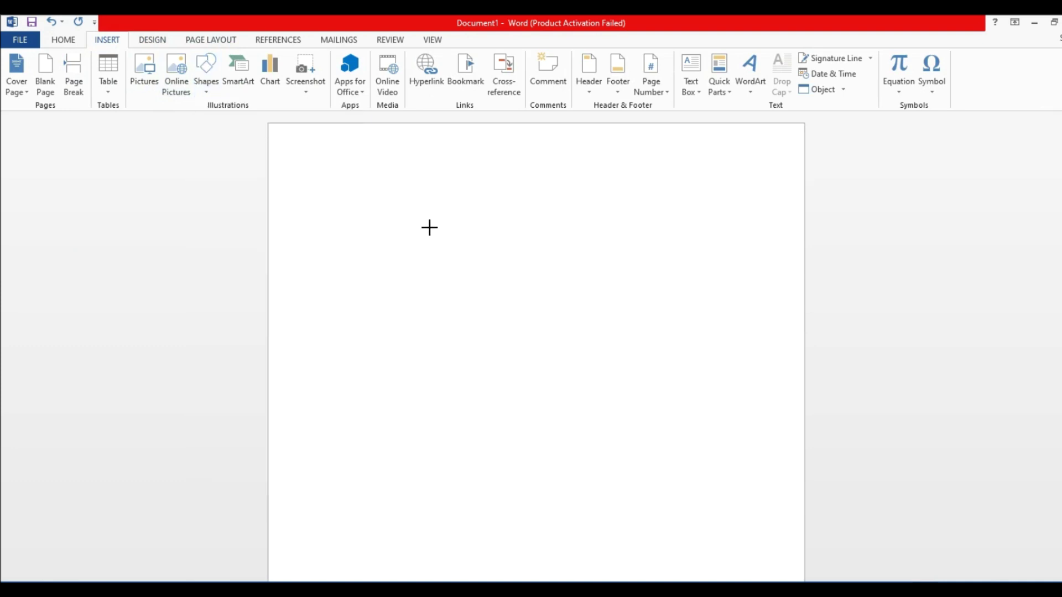
{"action": "scroll", "coordinate": [429, 228], "scroll_direction": "down", "scroll_amount": 5, "text": "ctrl"}
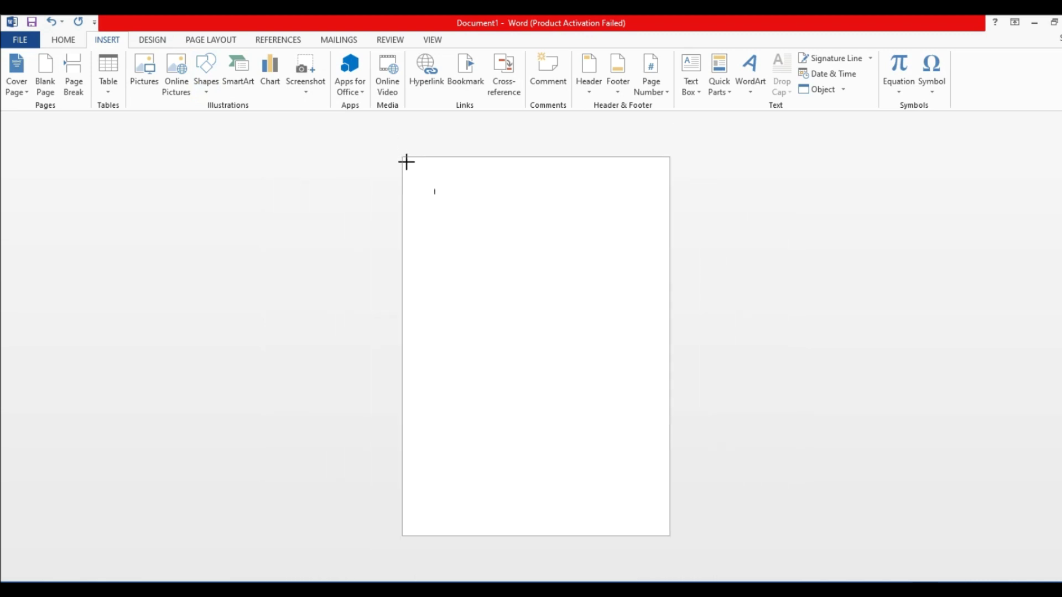
{"action": "left_click_drag", "start_coordinate": [407, 161], "coordinate": [663, 523]}
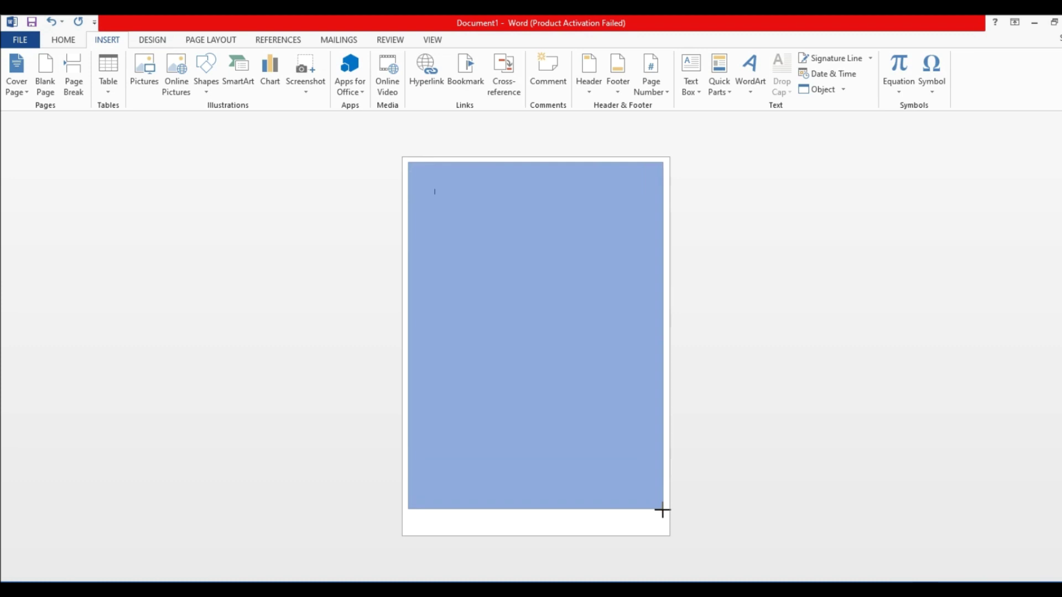
{"action": "left_click_drag", "start_coordinate": [663, 523], "coordinate": [665, 529]}
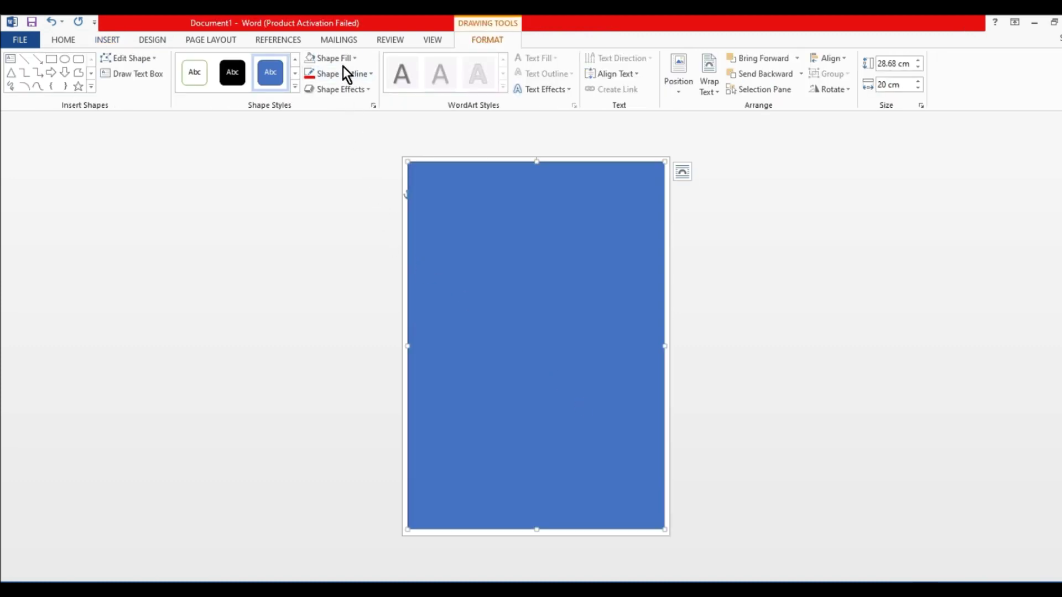
- Remove the rectangle's fill and give its outline a 6 pt weight
{"action": "left_click", "coordinate": [355, 58]}
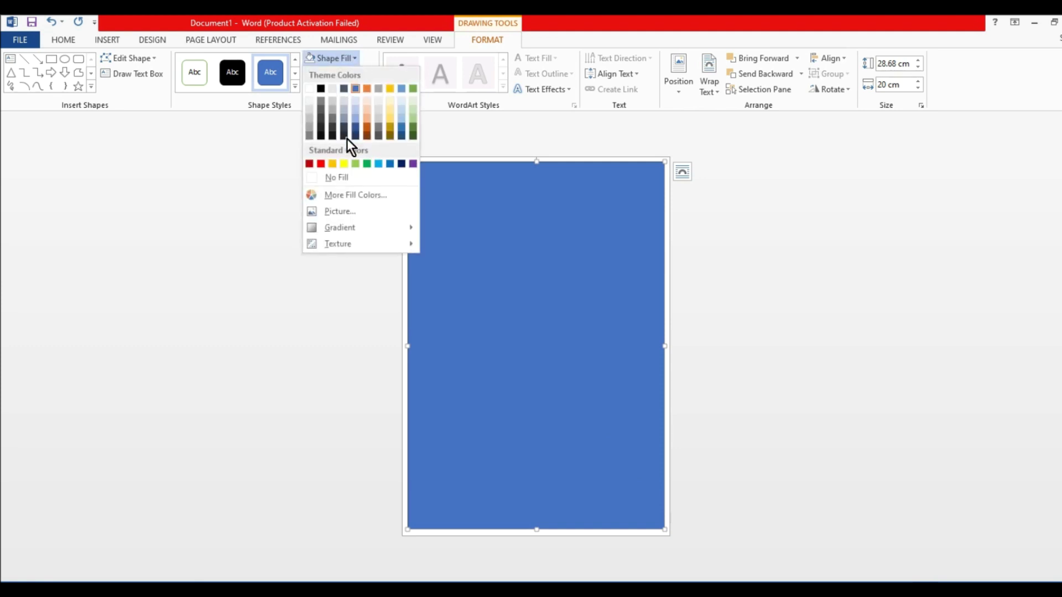
{"action": "left_click", "coordinate": [337, 178]}
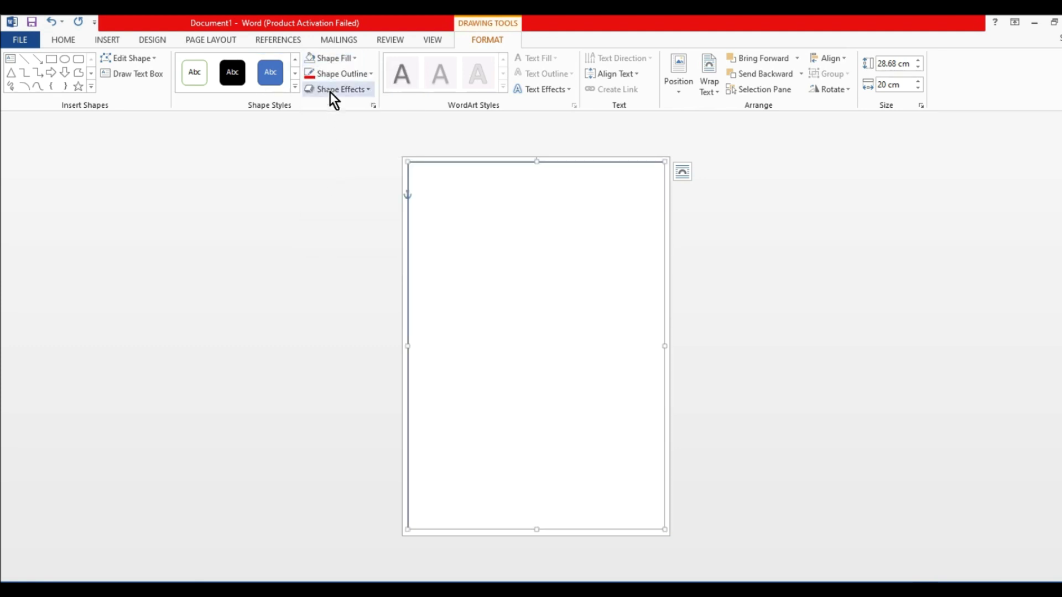
{"action": "left_click", "coordinate": [370, 76]}
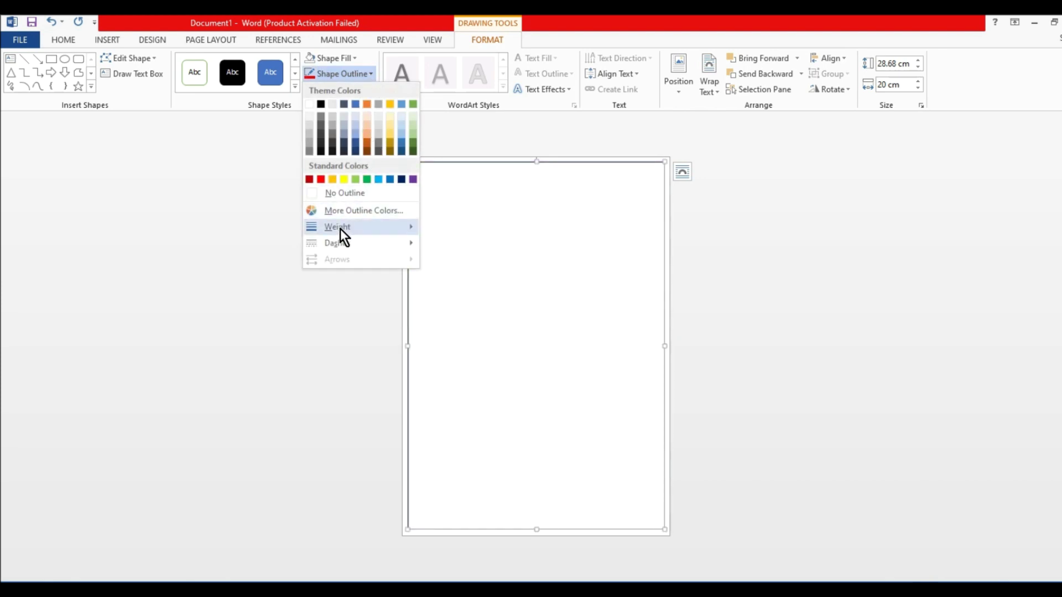
{"action": "mouse_move", "coordinate": [337, 227]}
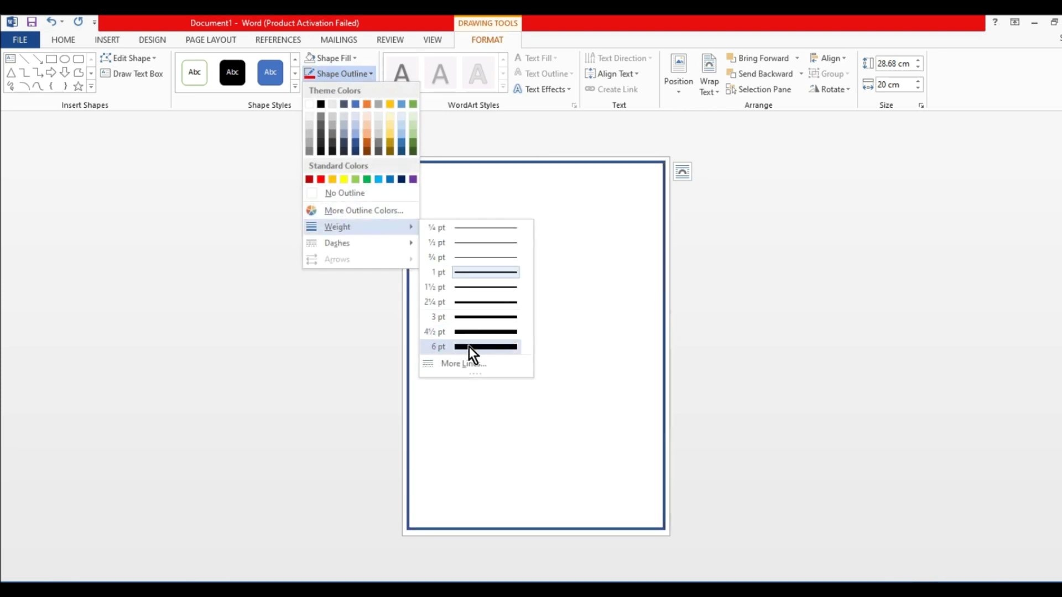
{"action": "left_click", "coordinate": [470, 346]}
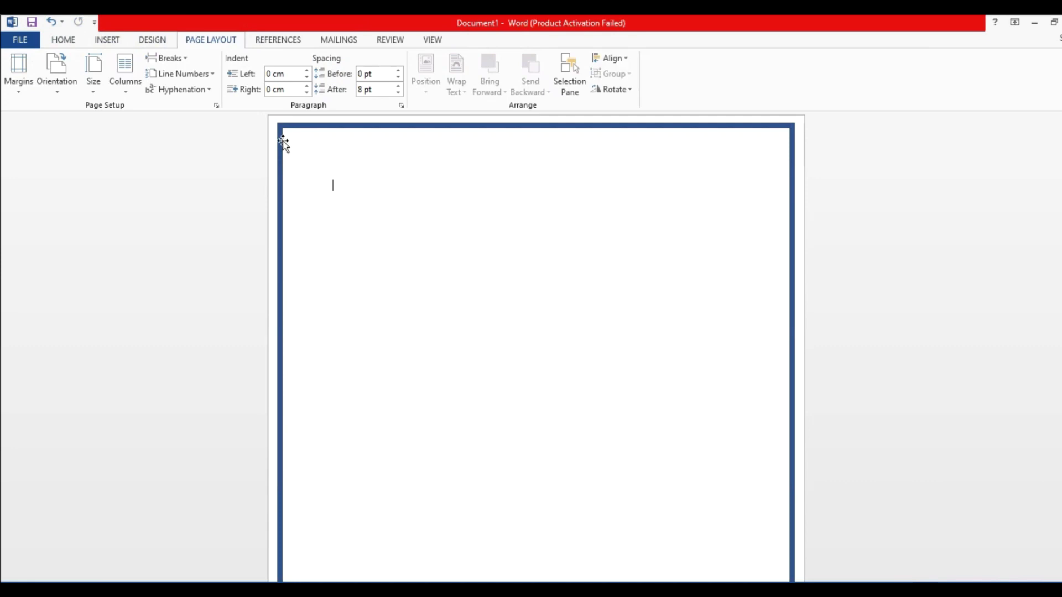
- Colour the rectangle's outline dark blue
{"action": "left_click", "coordinate": [282, 141]}
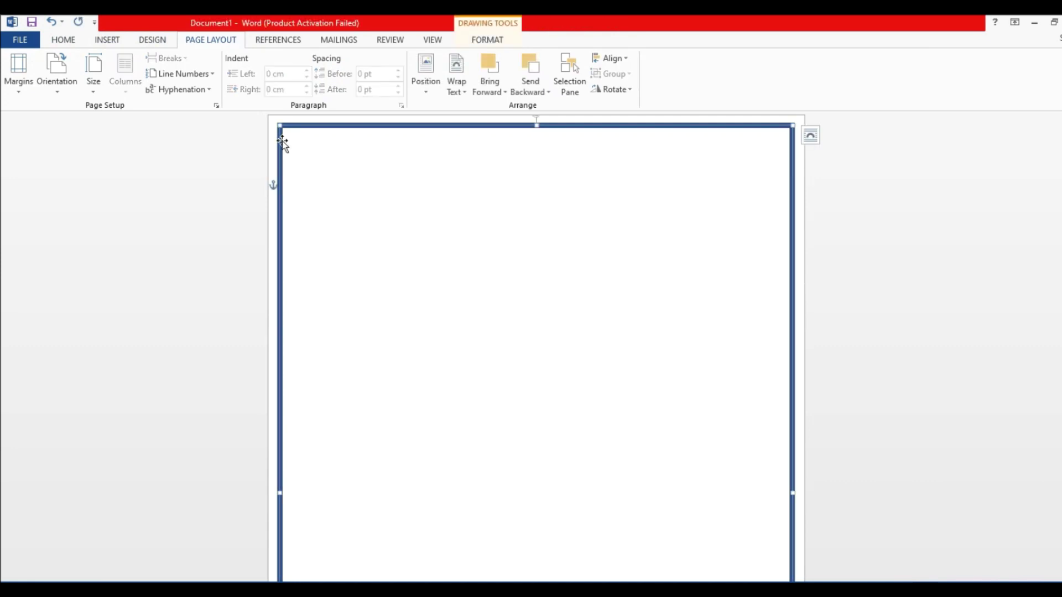
{"action": "left_click", "coordinate": [489, 41]}
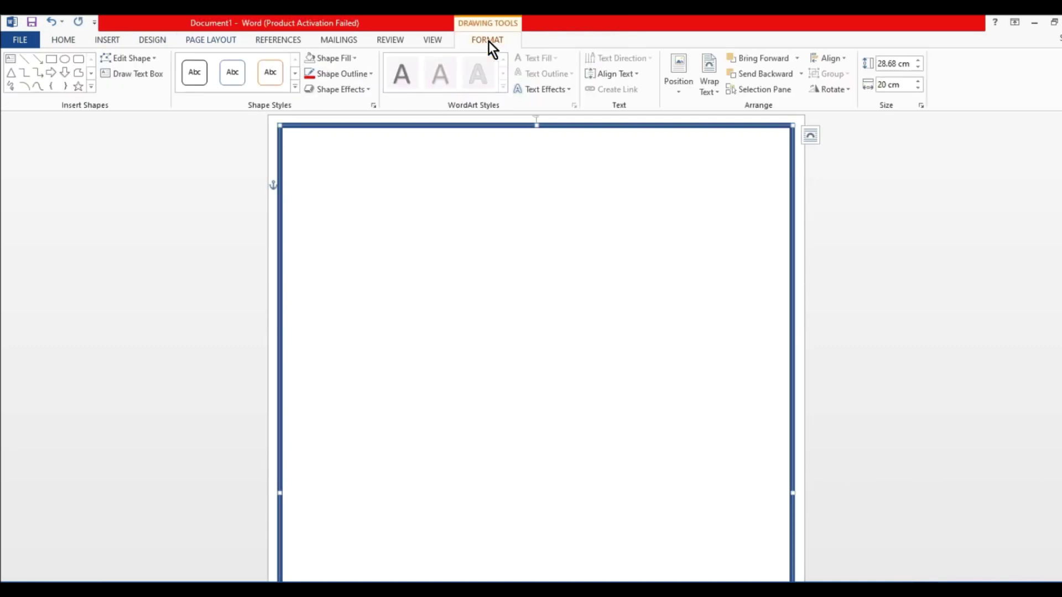
{"action": "left_click", "coordinate": [367, 74]}
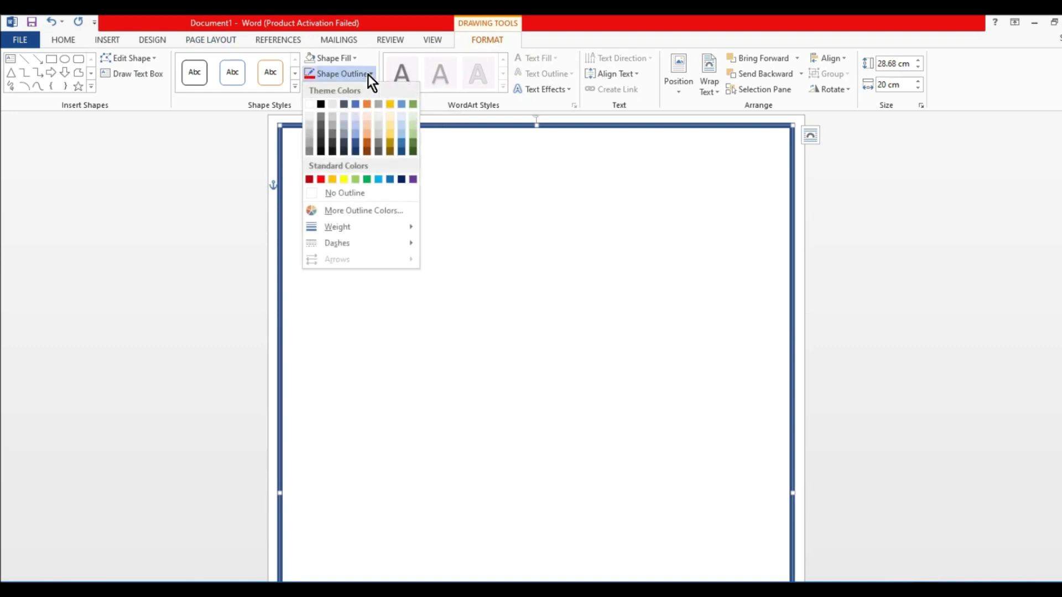
{"action": "left_click", "coordinate": [354, 146]}
{"action": "left_click", "coordinate": [403, 182]}
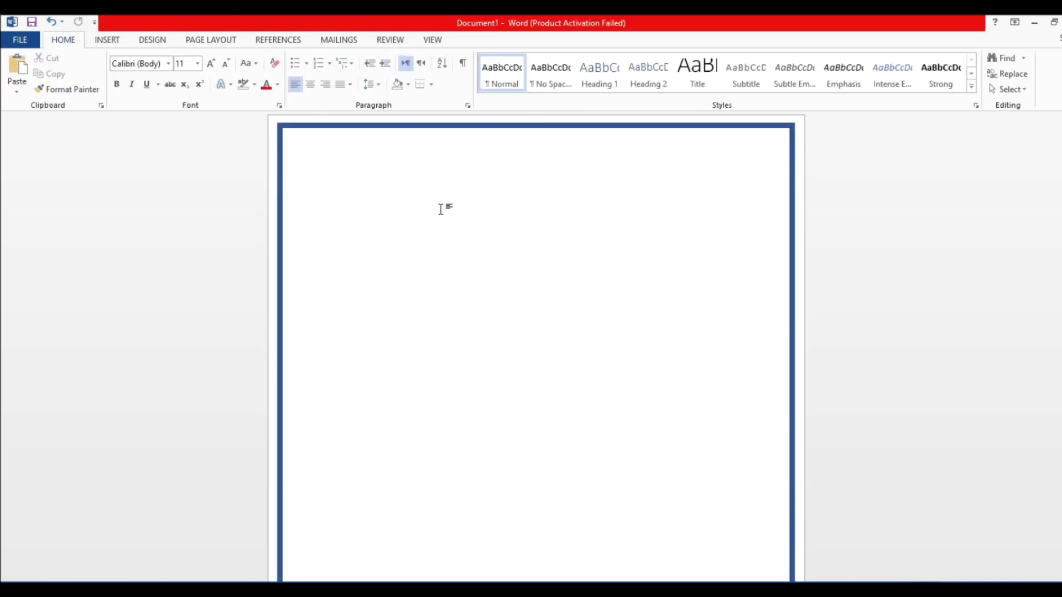
{"action": "left_click", "coordinate": [107, 40]}
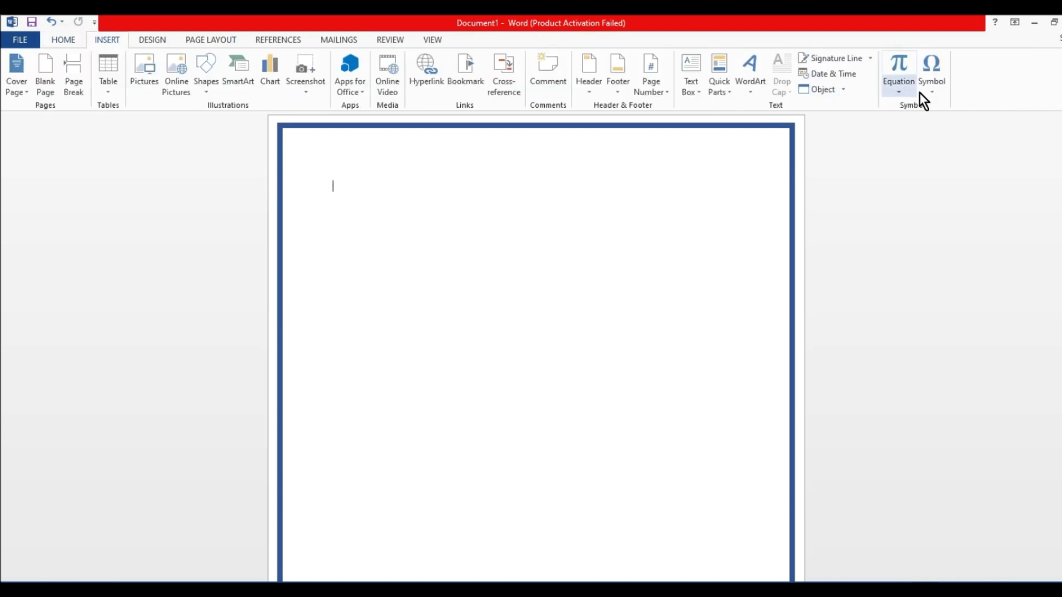
- Insert the ornamental corner glyph from the 12Akruti Image font at the page's top-left
{"action": "left_click", "coordinate": [930, 91]}
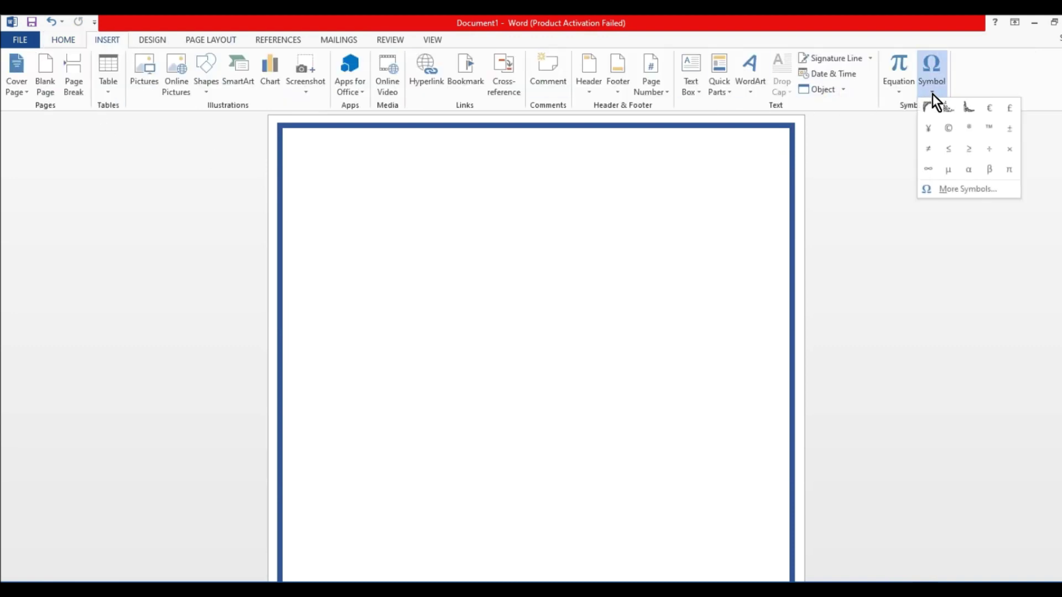
{"action": "left_click", "coordinate": [946, 191]}
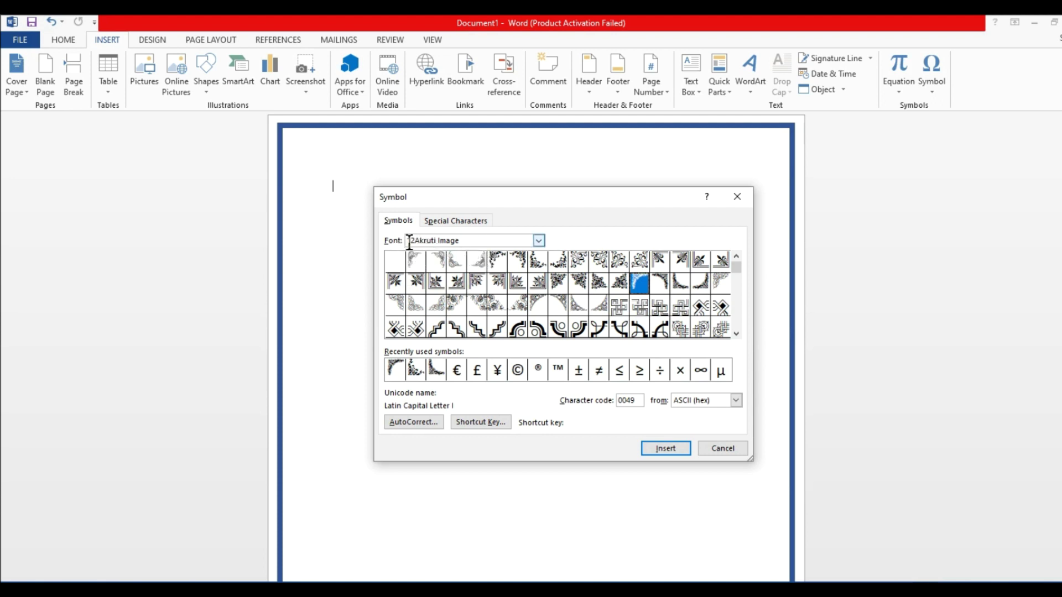
{"action": "left_click", "coordinate": [539, 240]}
{"action": "left_click", "coordinate": [455, 270]}
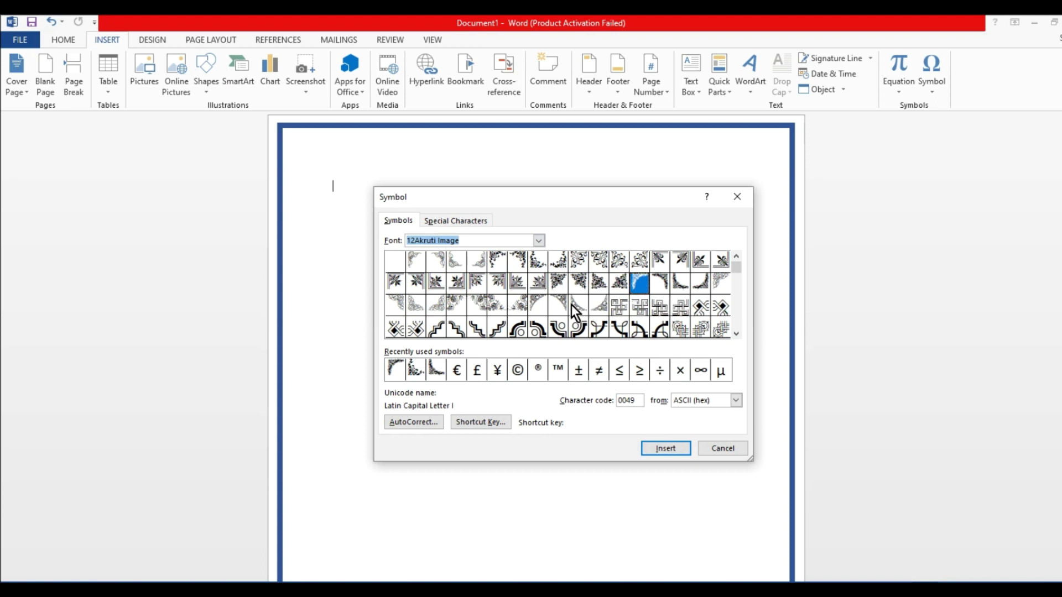
{"action": "left_click", "coordinate": [657, 283]}
{"action": "left_click", "coordinate": [655, 443]}
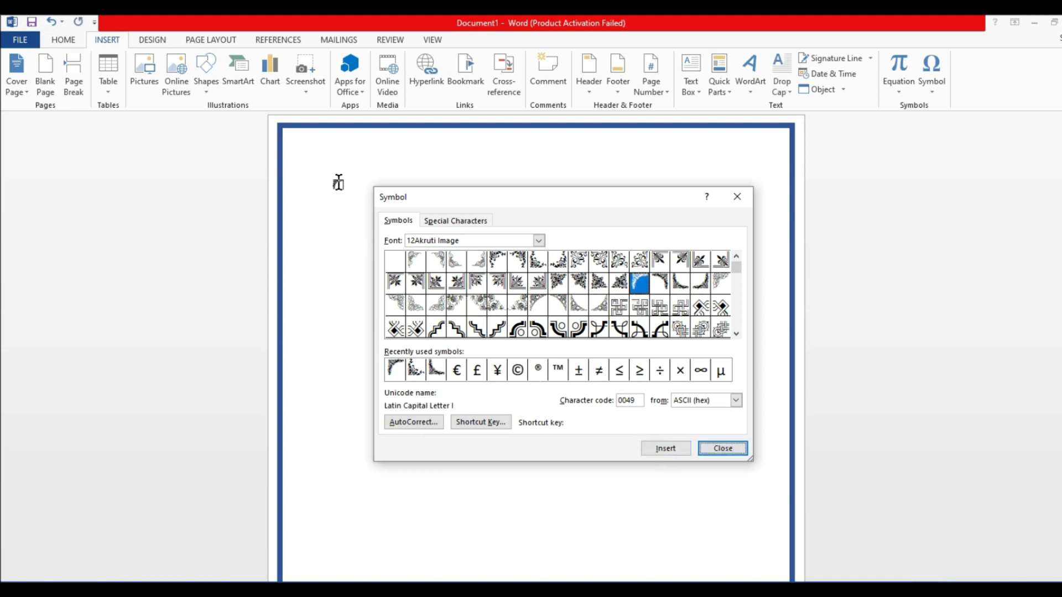
{"action": "left_click", "coordinate": [723, 449]}
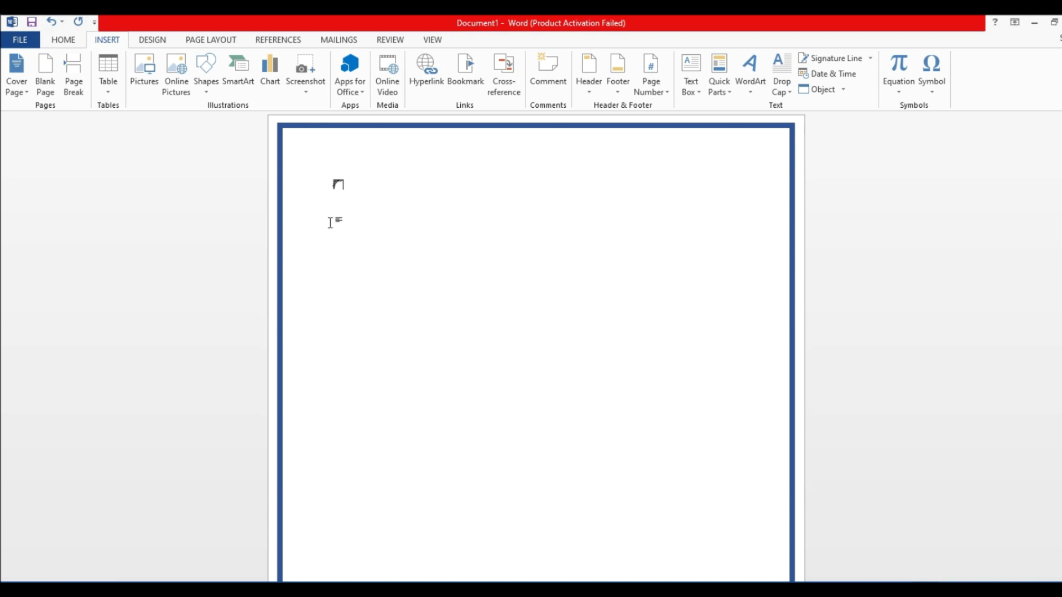
{"action": "scroll", "coordinate": [171, 143], "scroll_direction": "up", "scroll_amount": 5, "text": "ctrl"}
- Convert the corner glyph to WordArt and enlarge its box to 3.57 × 5.8 cm
{"action": "scroll", "coordinate": [166, 142], "scroll_direction": "up", "scroll_amount": 3, "text": "ctrl"}
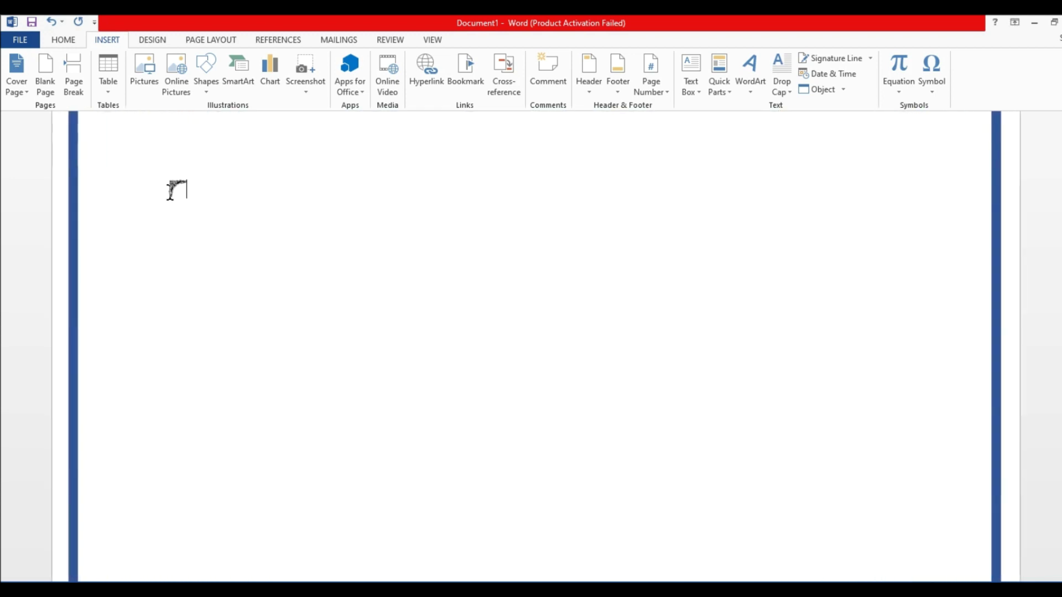
{"action": "double_click", "coordinate": [174, 257]}
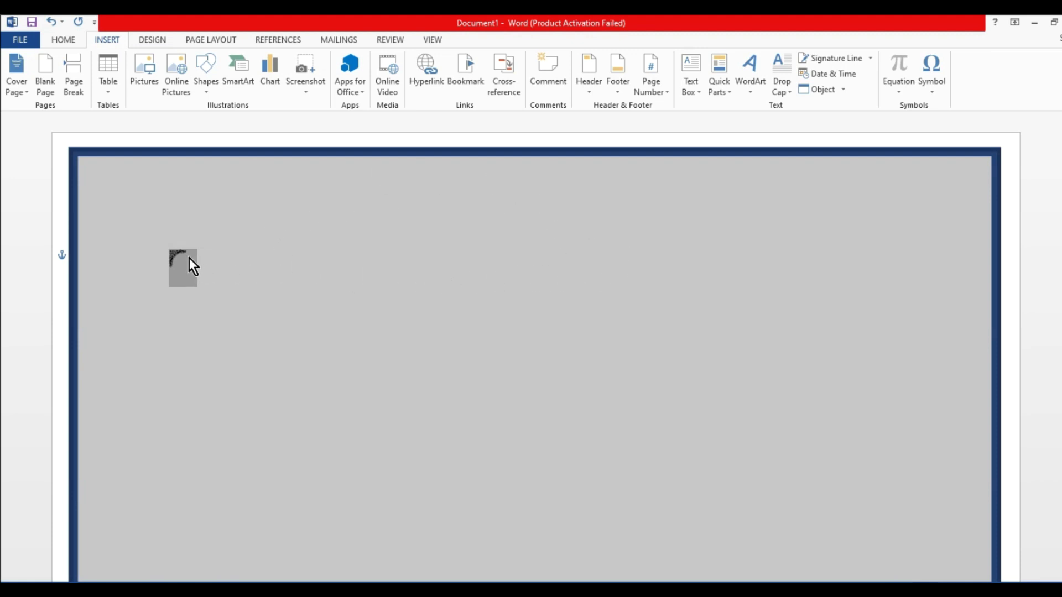
{"action": "left_click", "coordinate": [173, 258]}
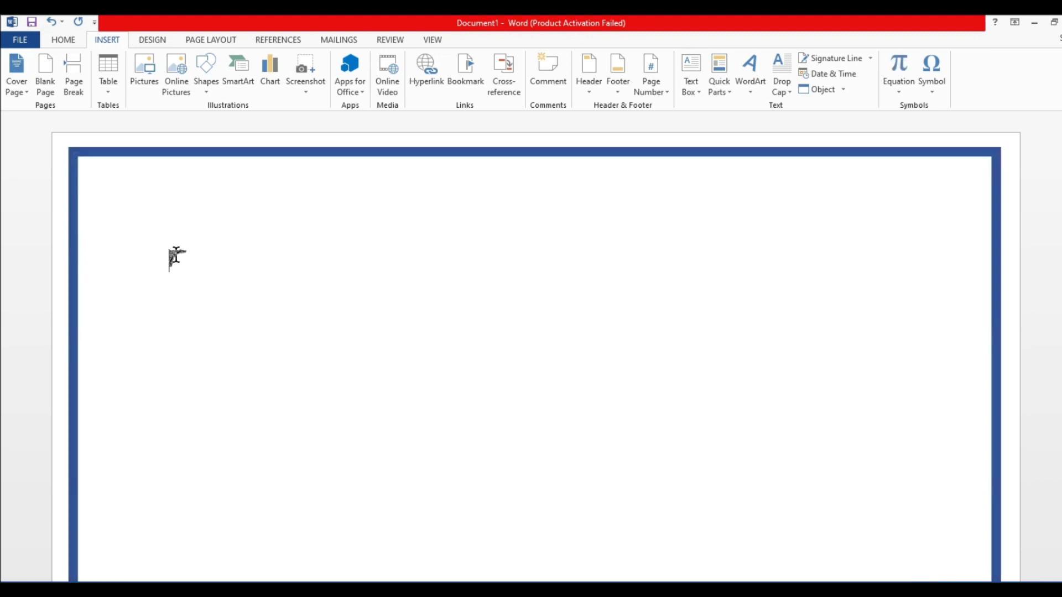
{"action": "double_click", "coordinate": [176, 257]}
{"action": "left_click", "coordinate": [746, 90]}
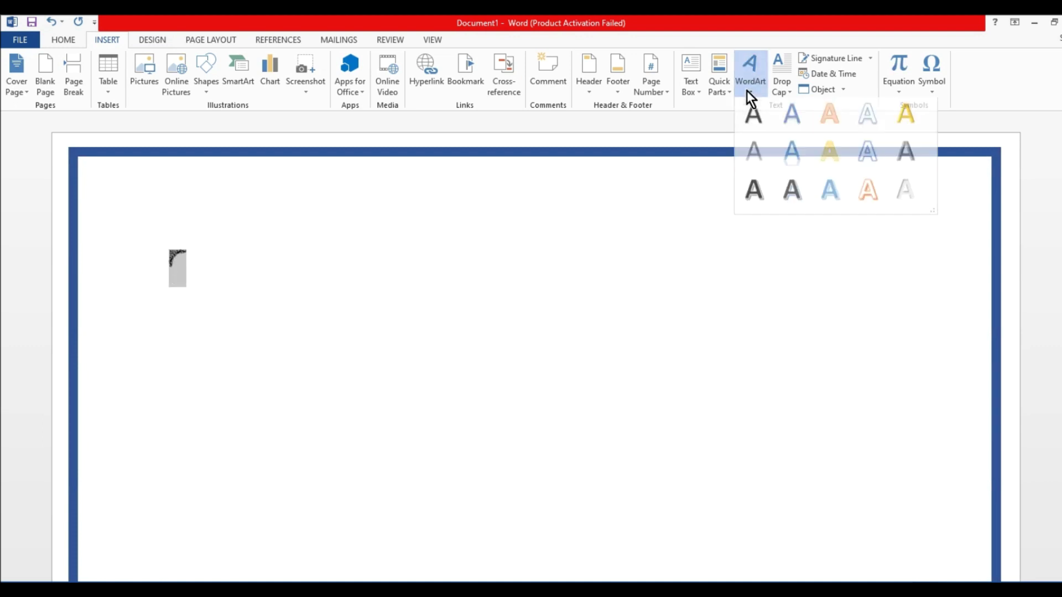
{"action": "left_click", "coordinate": [752, 118]}
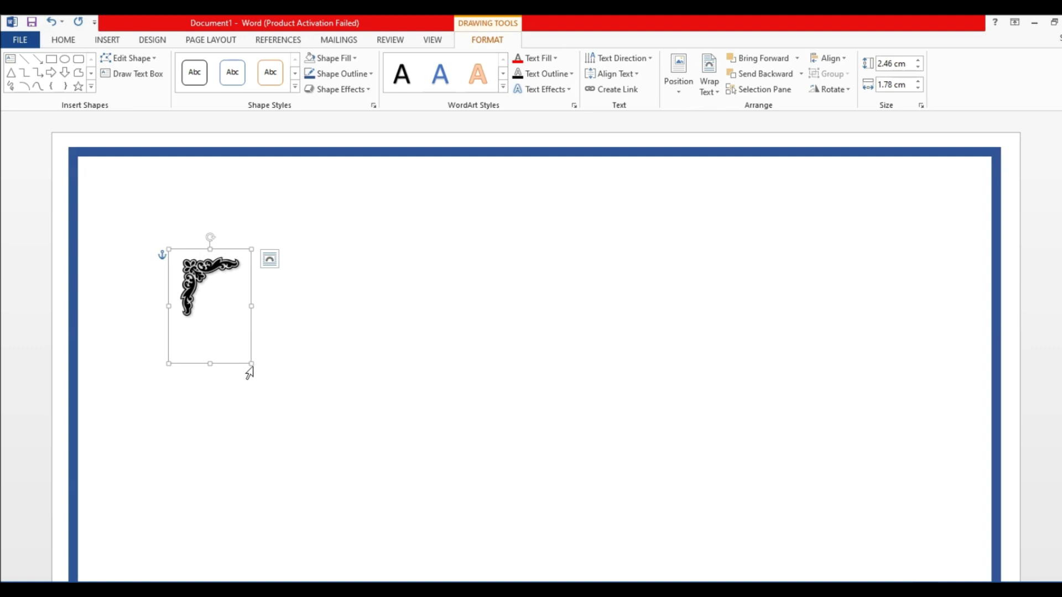
{"action": "left_click_drag", "start_coordinate": [251, 367], "coordinate": [437, 414]}
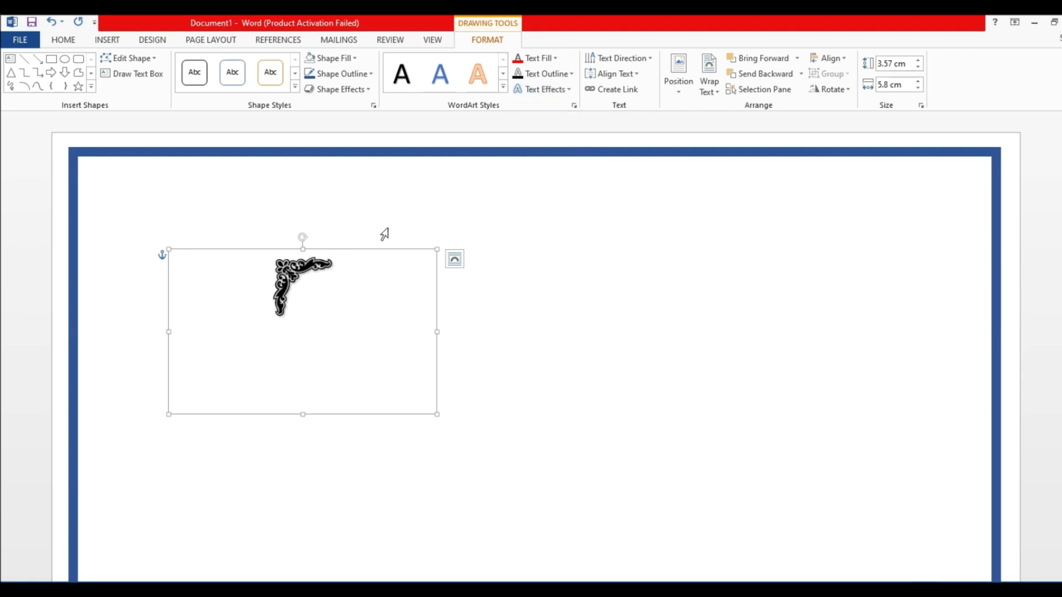
- Set the WordArt ornament's shadow effect to No Shadow
{"action": "left_click", "coordinate": [569, 91]}
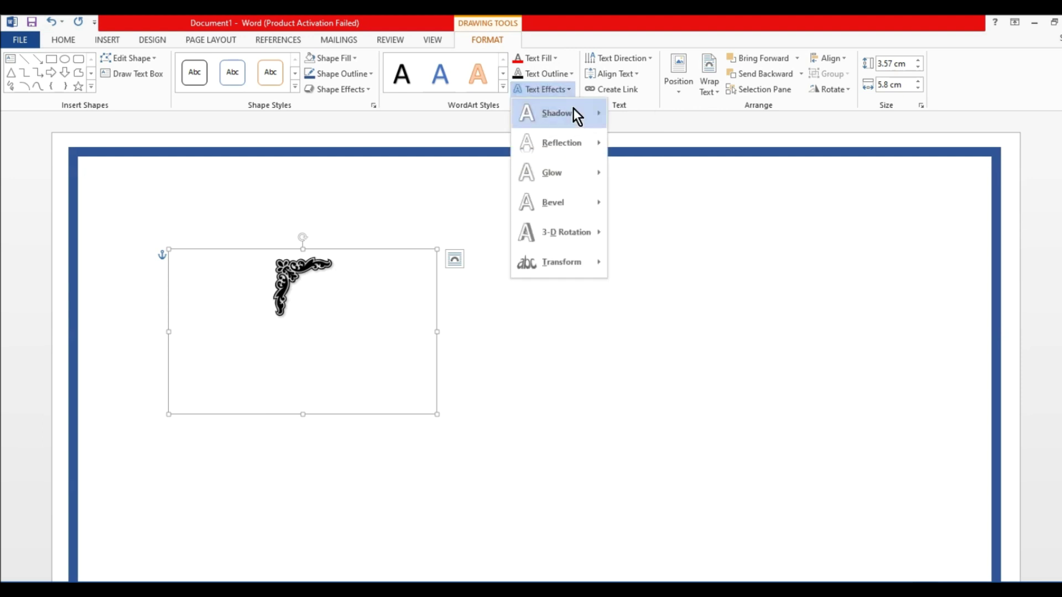
{"action": "mouse_move", "coordinate": [556, 113]}
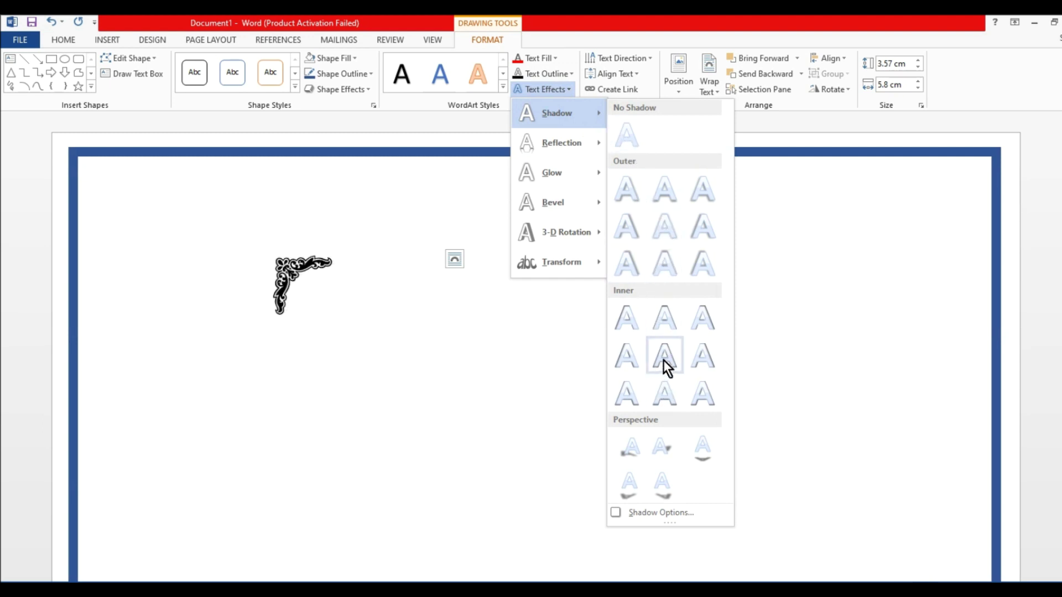
{"action": "left_click", "coordinate": [626, 137]}
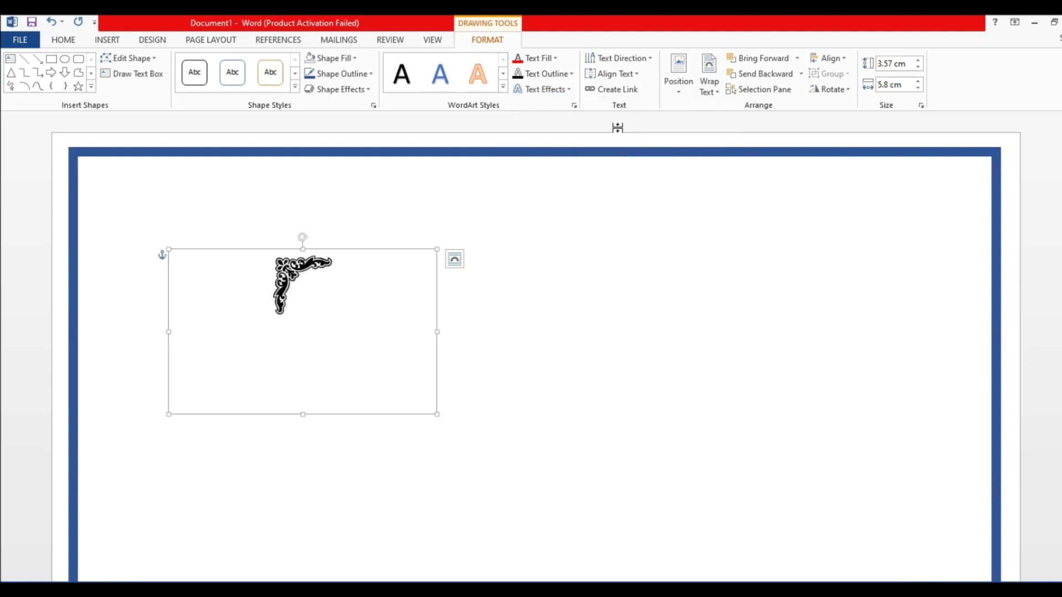
{"action": "right_click", "coordinate": [300, 252]}
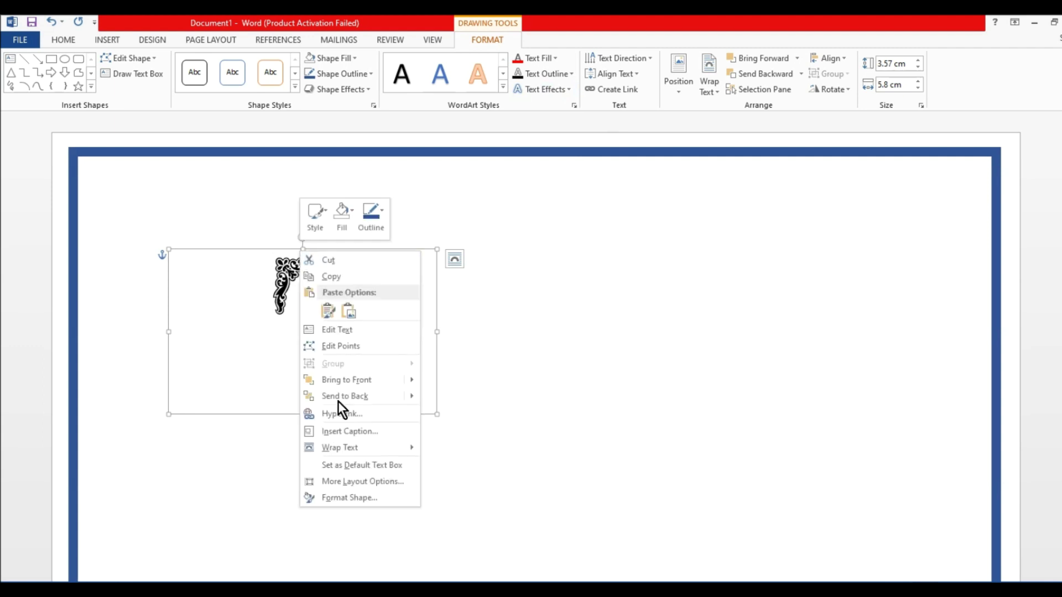
{"action": "mouse_move", "coordinate": [340, 447]}
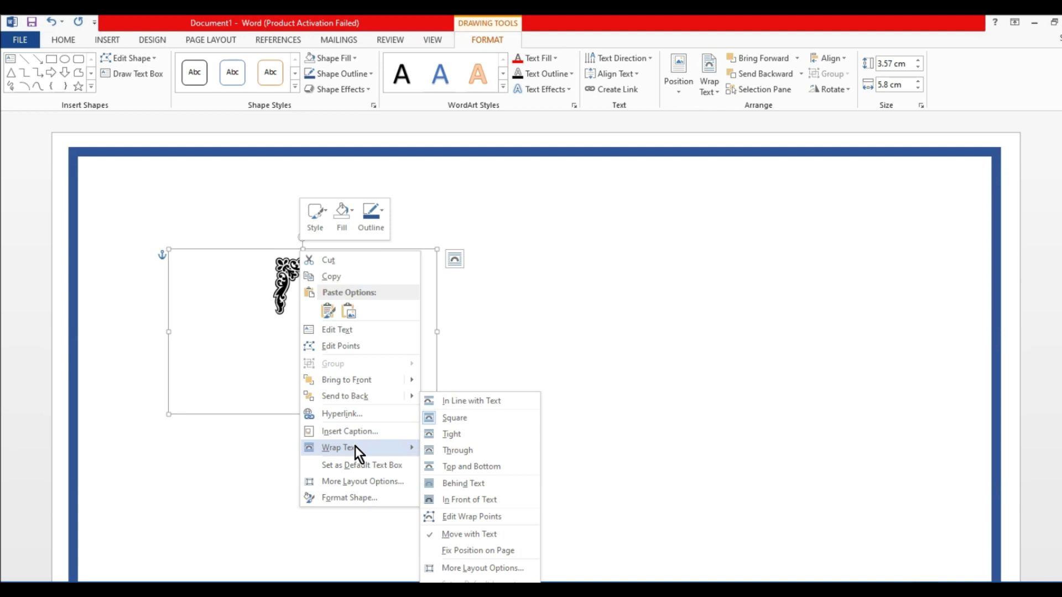
- Set the ornament box's text wrapping to In Front of Text
{"action": "left_click", "coordinate": [467, 498]}
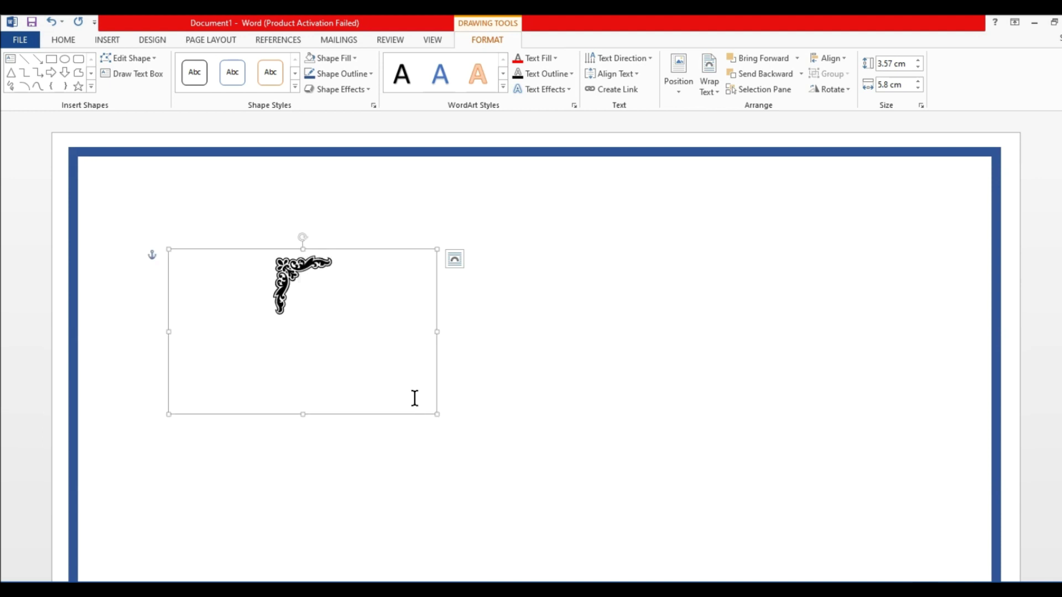
- Enlarge the ornament glyph to 90 pt, first picking 72 from the size list
{"action": "left_click", "coordinate": [68, 41]}
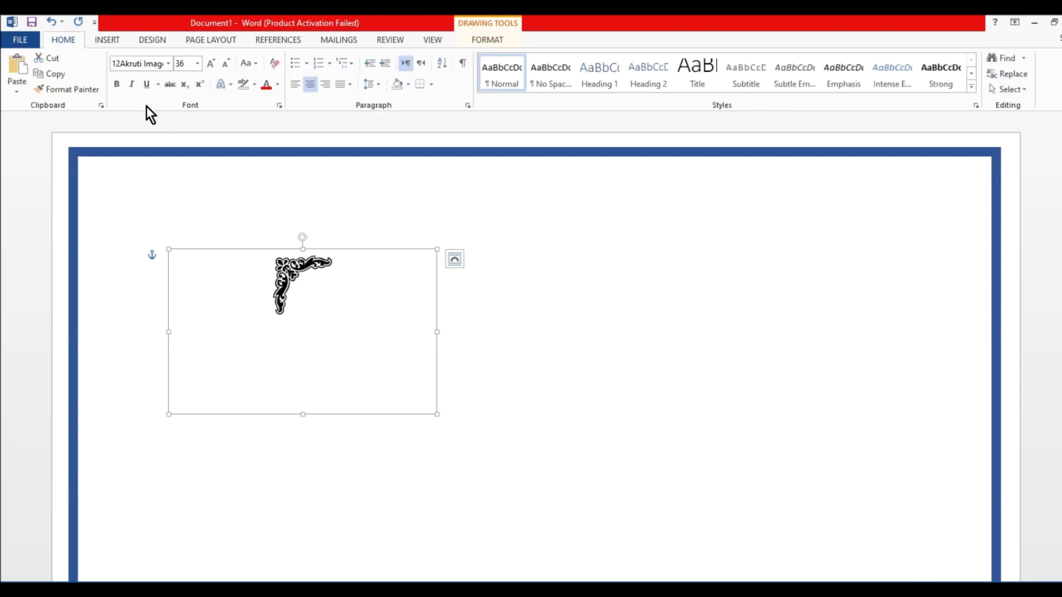
{"action": "left_click", "coordinate": [200, 64]}
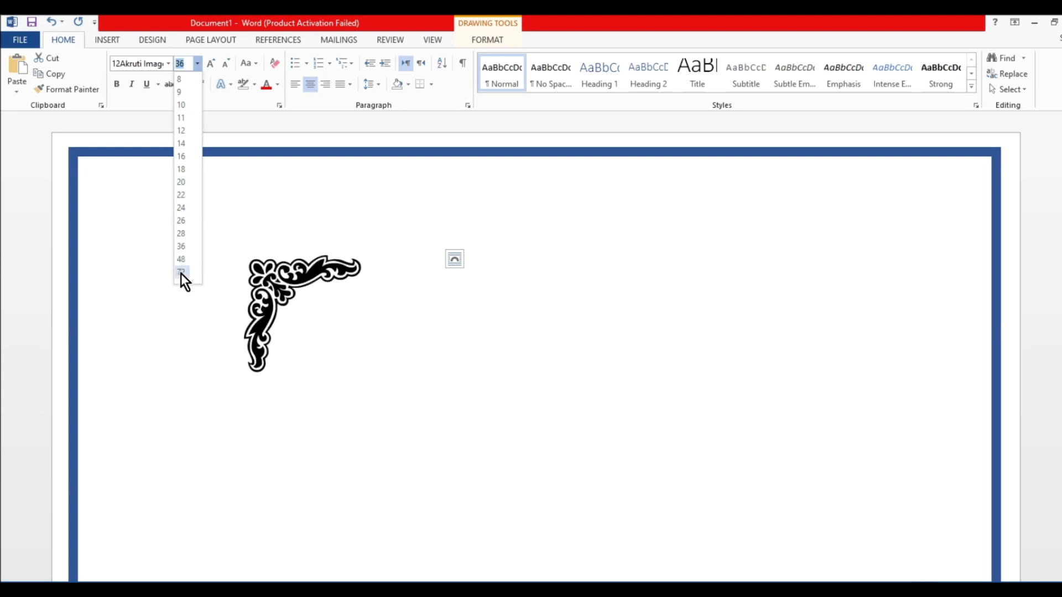
{"action": "left_click", "coordinate": [181, 273]}
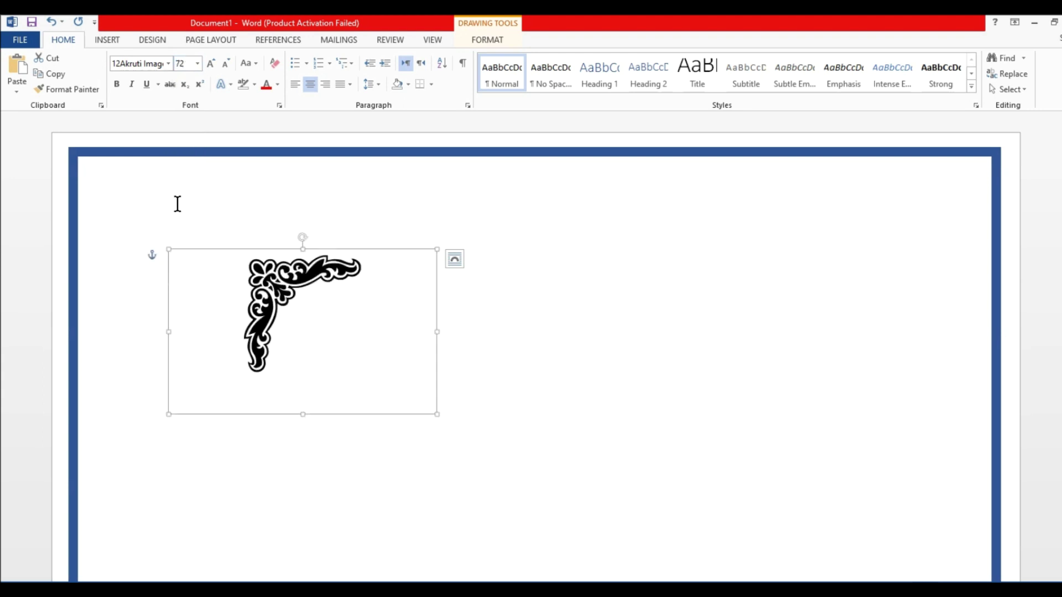
{"action": "left_click", "coordinate": [181, 62]}
{"action": "type", "text": "90"}
{"action": "key", "text": "Return"}
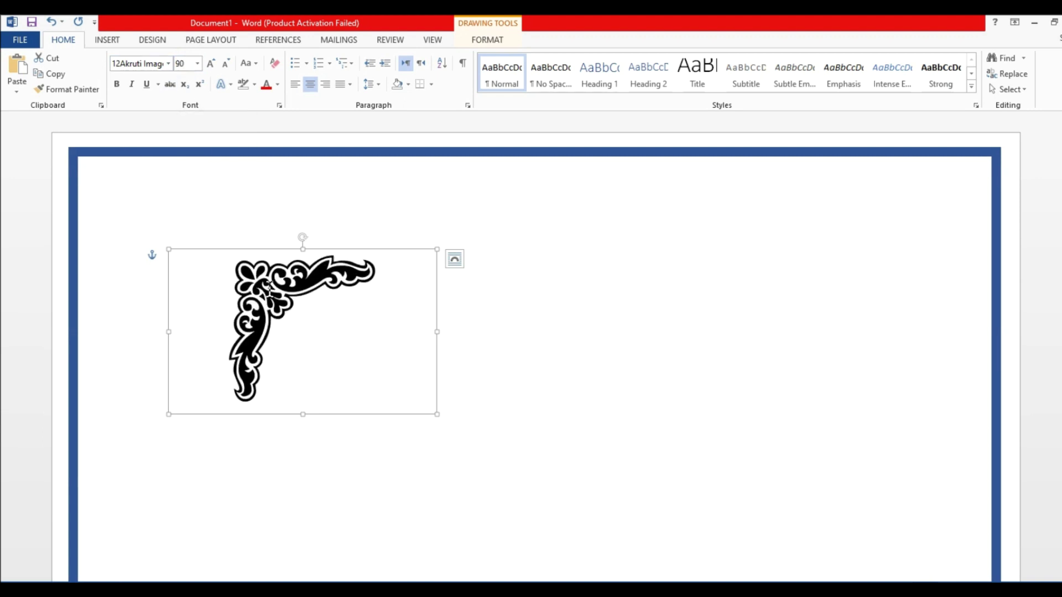
{"action": "double_click", "coordinate": [302, 285]}
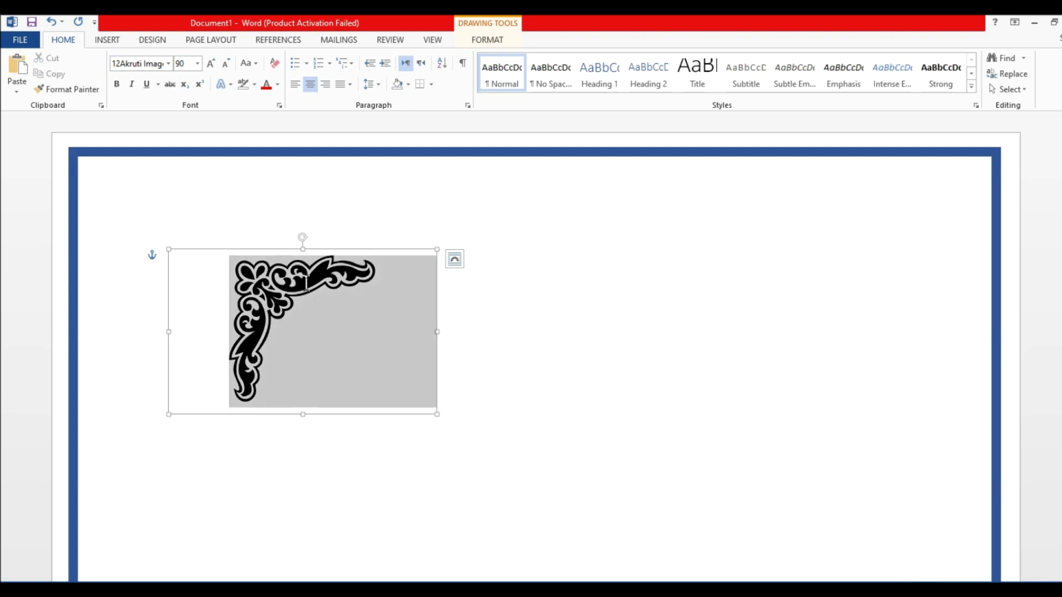
- Fill the ornament glyph with dark blue from the Text Fill palette
{"action": "left_click", "coordinate": [485, 43]}
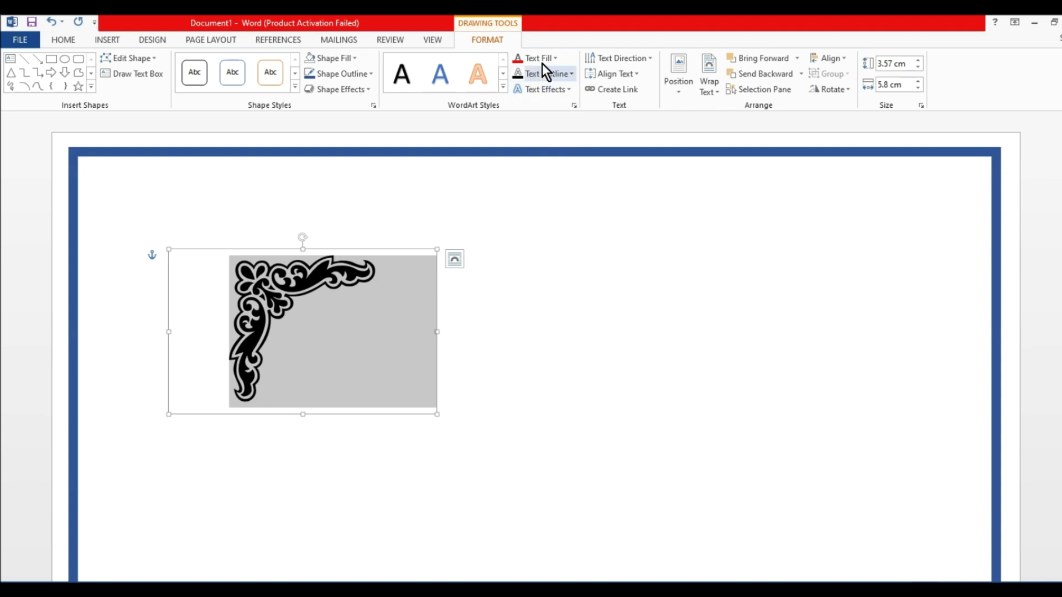
{"action": "left_click", "coordinate": [555, 59]}
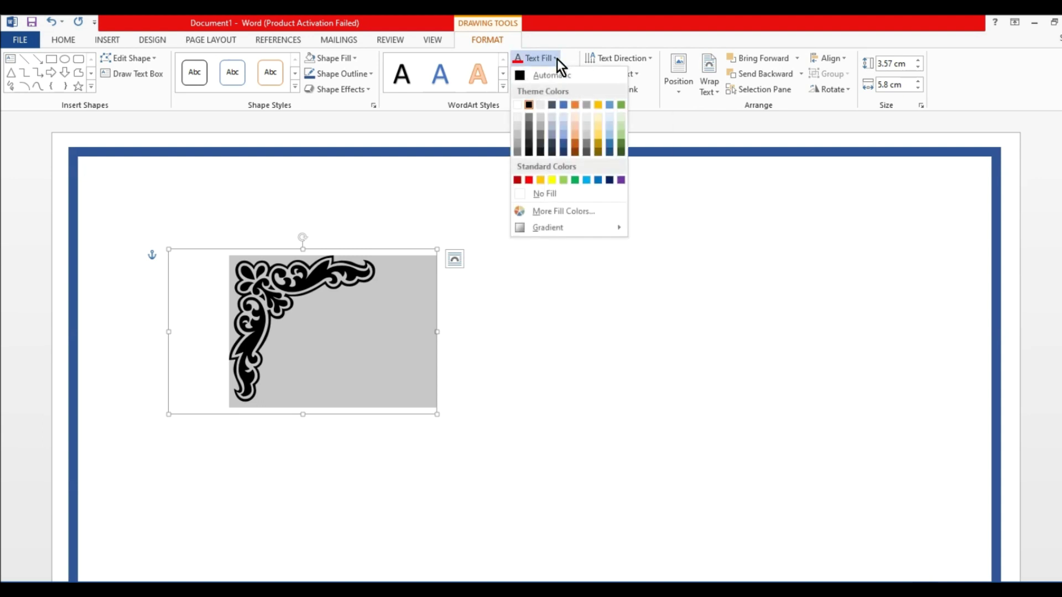
{"action": "left_click", "coordinate": [565, 148]}
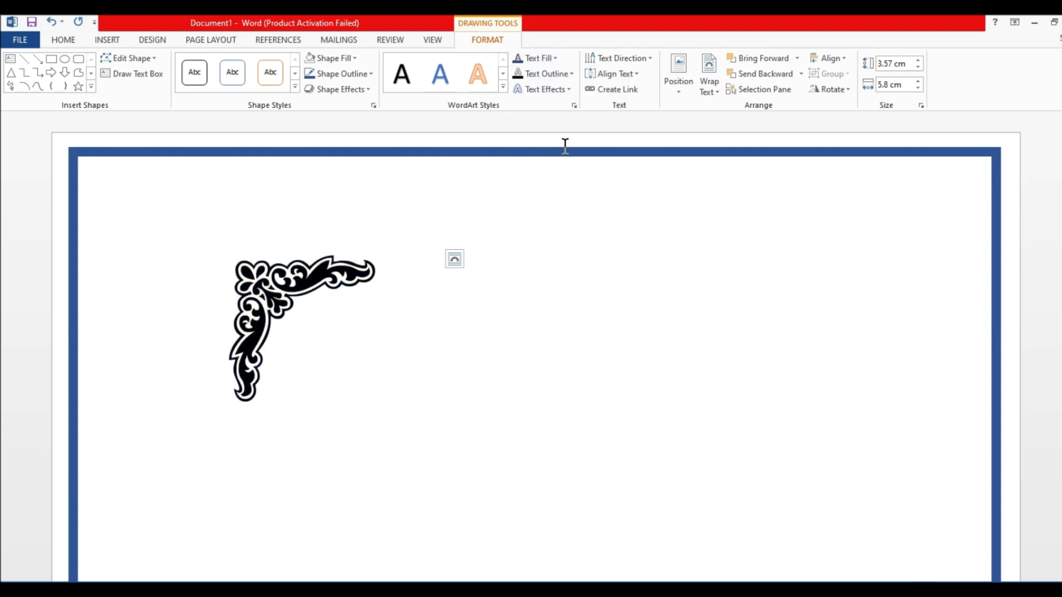
{"action": "left_click", "coordinate": [545, 269]}
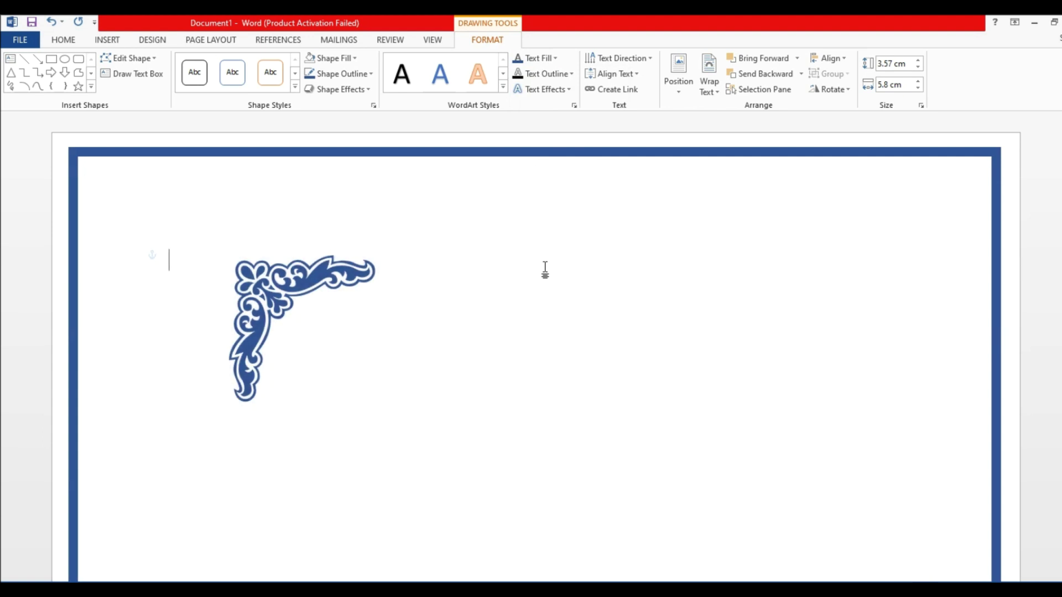
{"action": "left_click", "coordinate": [256, 282]}
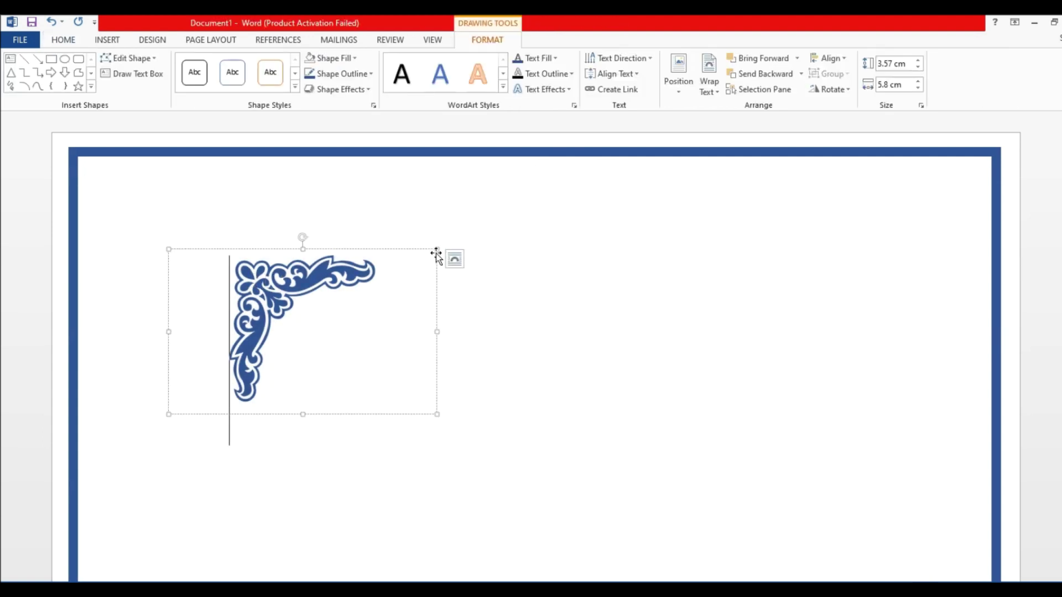
- Move the ornament to the top-left corner, duplicate it, and drag the copy to the upper right
{"action": "mouse_move", "coordinate": [434, 252]}
{"action": "left_mouse_down"}
{"action": "mouse_move", "coordinate": [321, 171]}
{"action": "mouse_move", "coordinate": [308, 147]}
{"action": "left_mouse_up"}
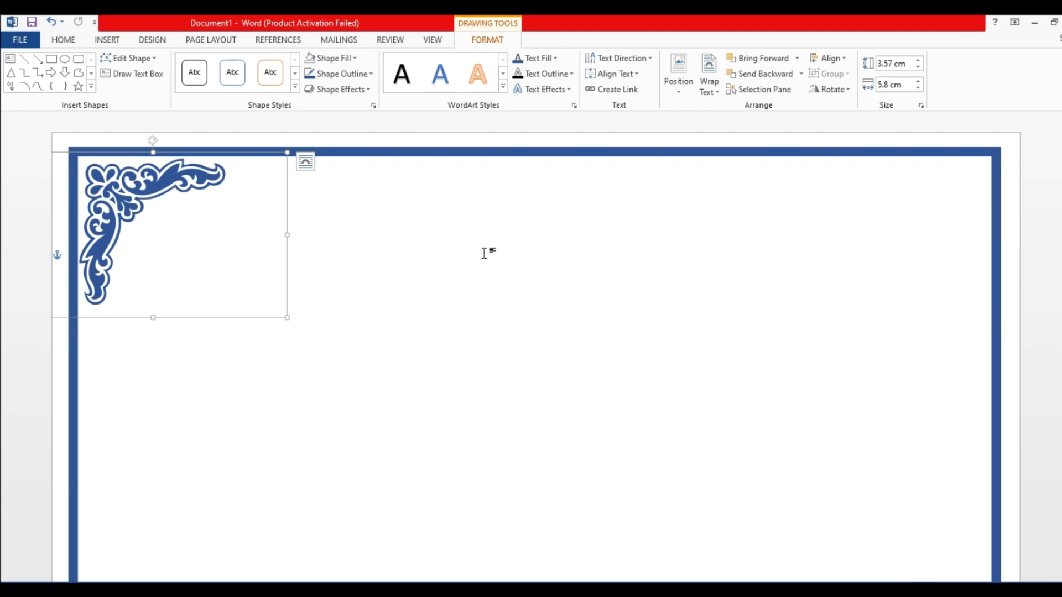
{"action": "key", "text": "ctrl+v"}
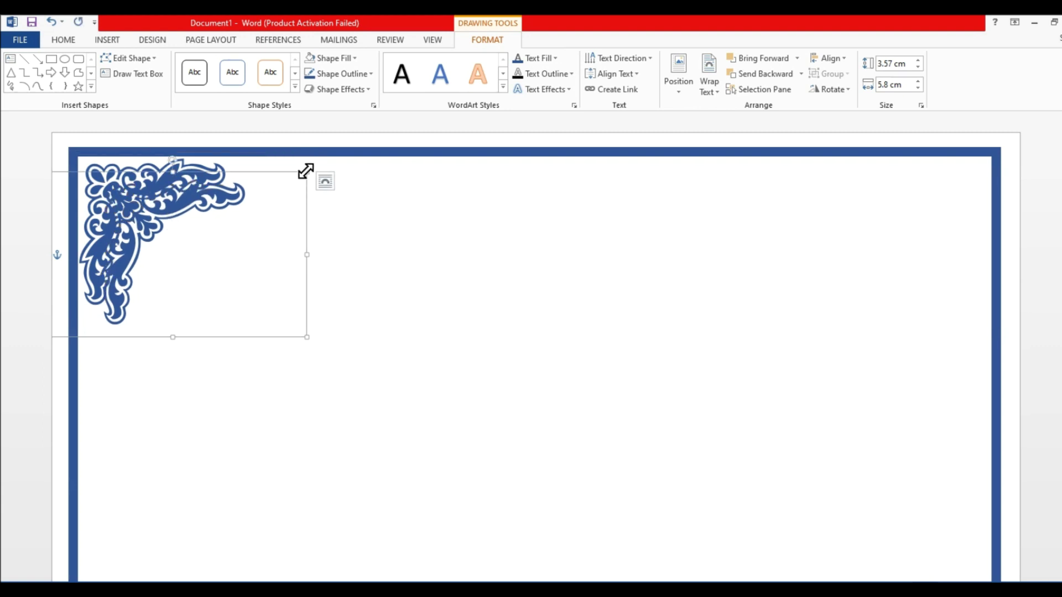
{"action": "left_click_drag", "start_coordinate": [307, 181], "coordinate": [960, 182]}
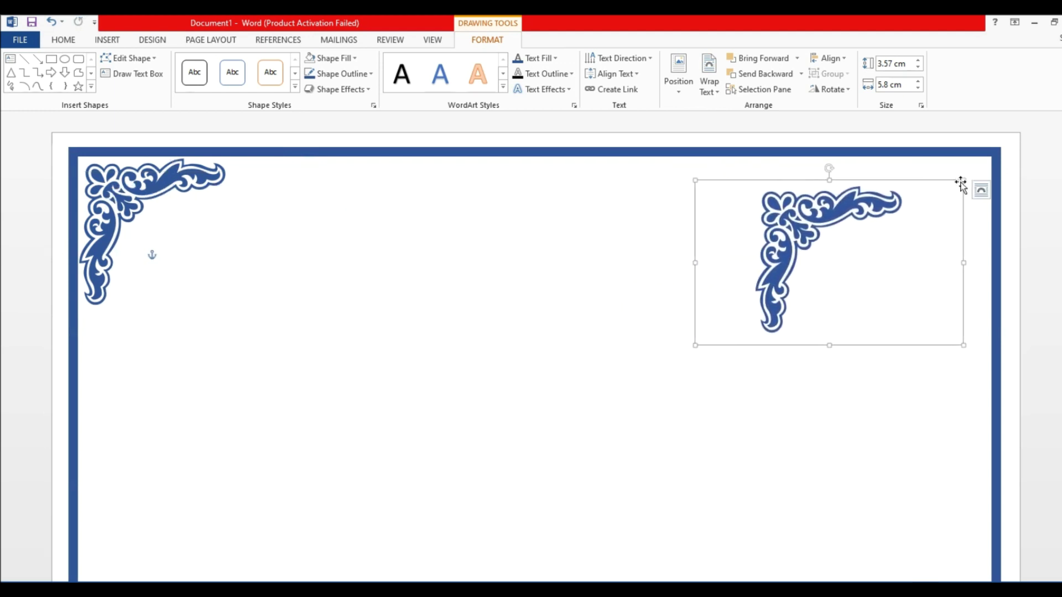
- Rotate the copy 90° right into the top-right corner, then duplicate it to the page centre
{"action": "left_click", "coordinate": [846, 90]}
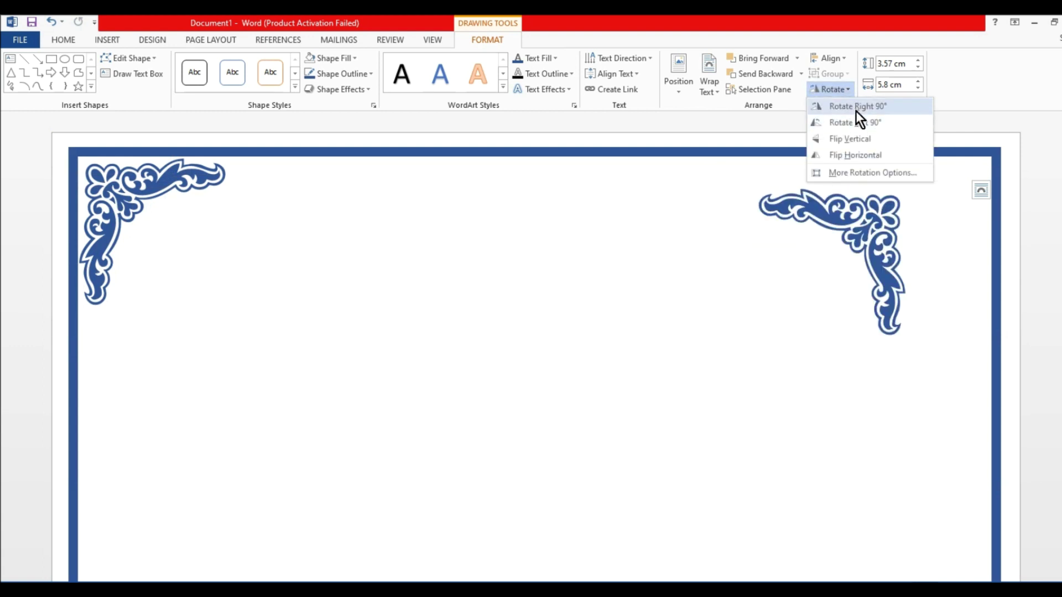
{"action": "left_click", "coordinate": [856, 111]}
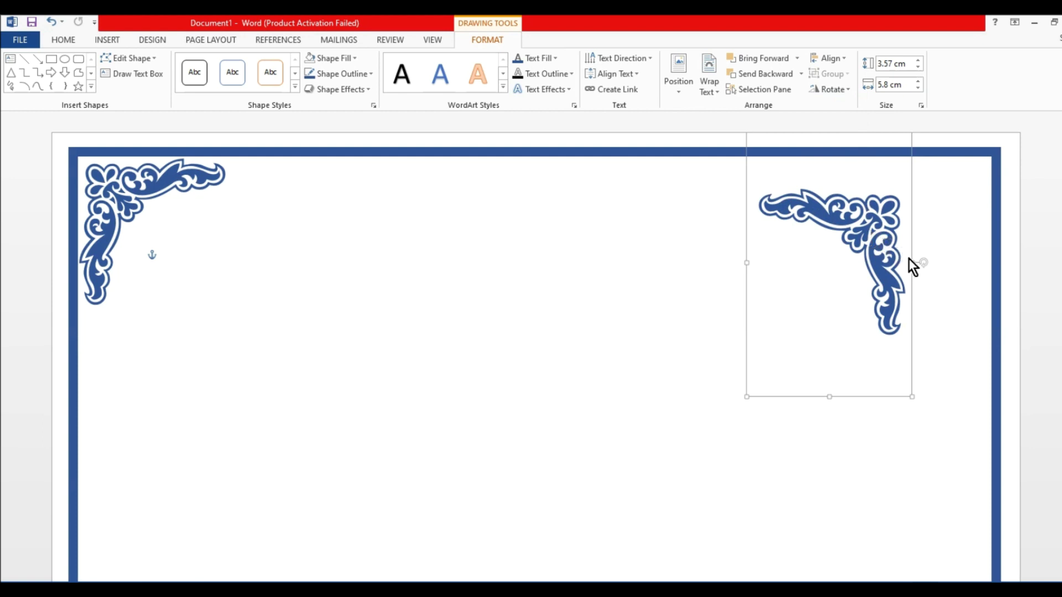
{"action": "left_click_drag", "start_coordinate": [911, 394], "coordinate": [996, 362]}
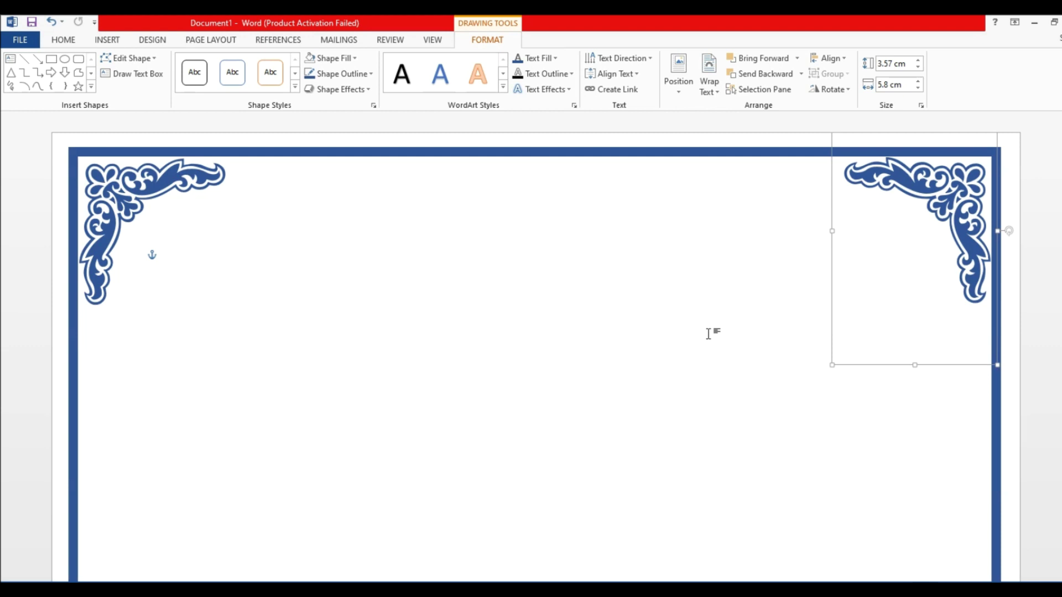
{"action": "key", "text": "ctrl+d"}
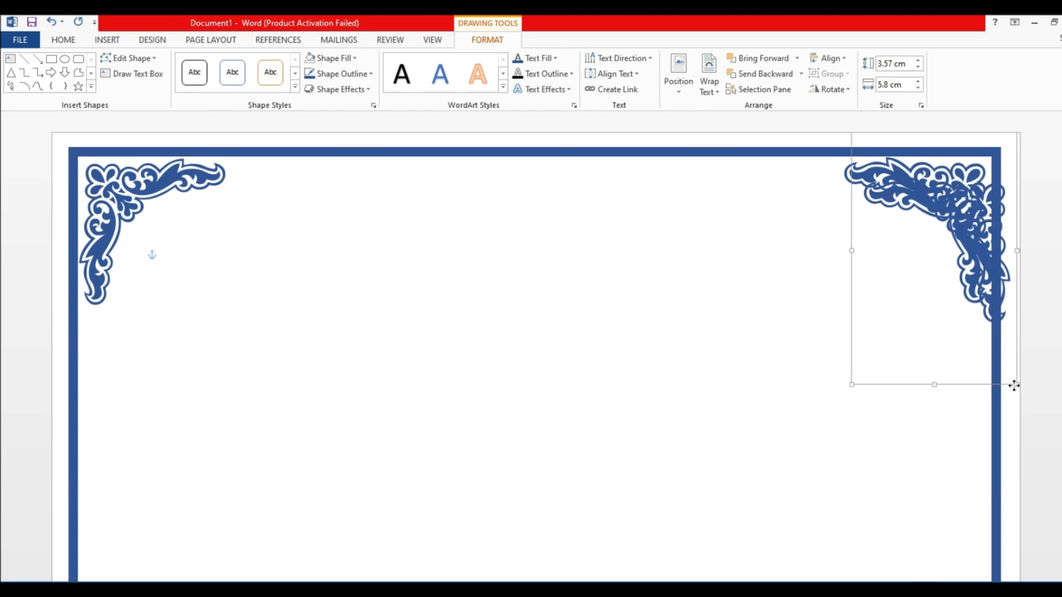
{"action": "left_click_drag", "start_coordinate": [1015, 387], "coordinate": [543, 532]}
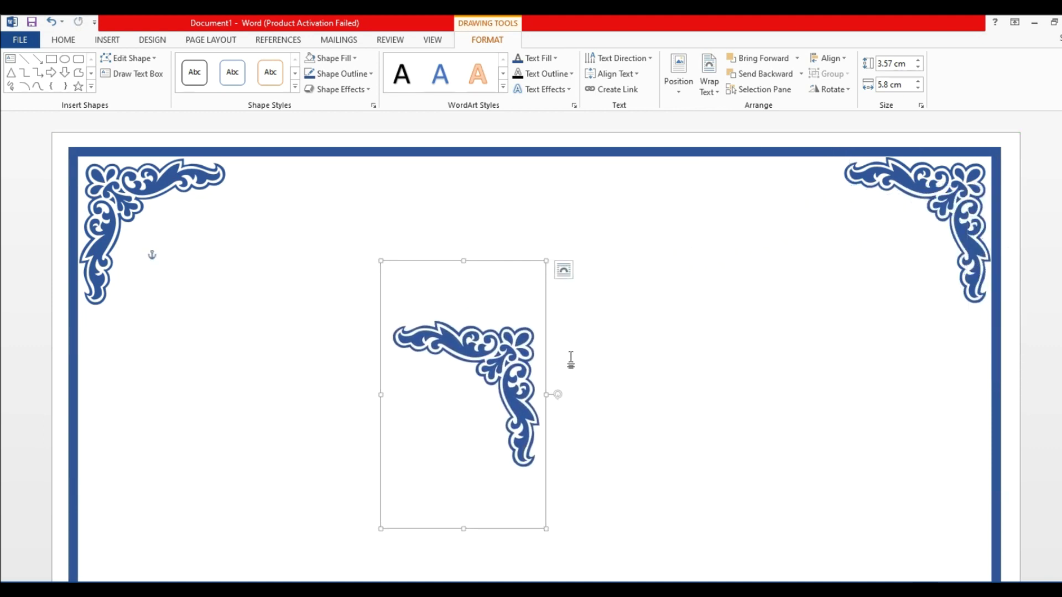
- Move the copy to the bottom-left corner and flip it horizontally
{"action": "scroll", "coordinate": [503, 457], "scroll_direction": "down", "scroll_amount": 5, "text": "ctrl"}
{"action": "scroll", "coordinate": [494, 482], "scroll_direction": "down", "scroll_amount": 2, "text": "ctrl"}
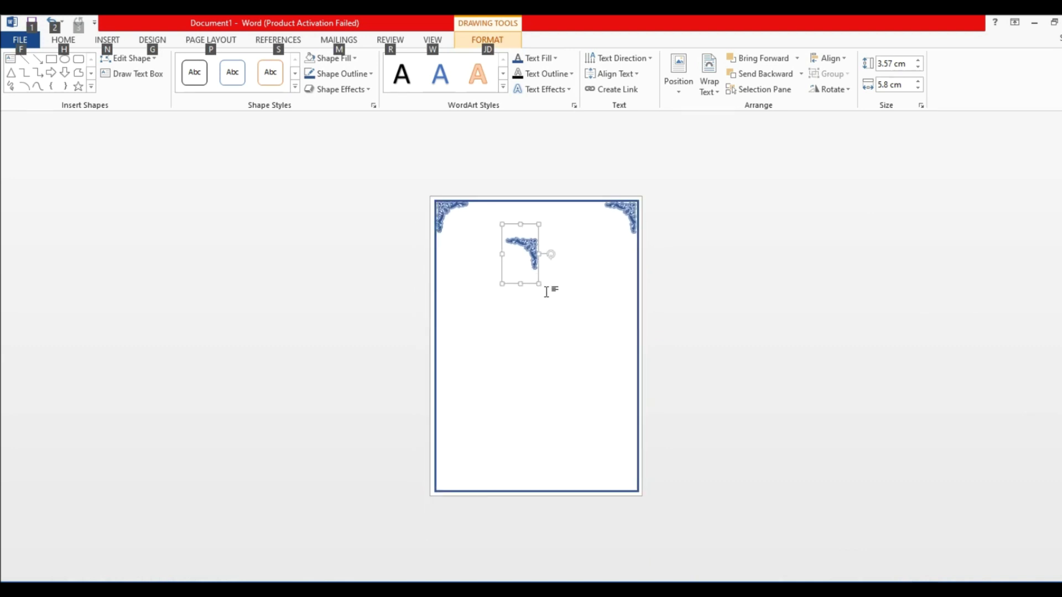
{"action": "left_click_drag", "start_coordinate": [538, 281], "coordinate": [470, 499]}
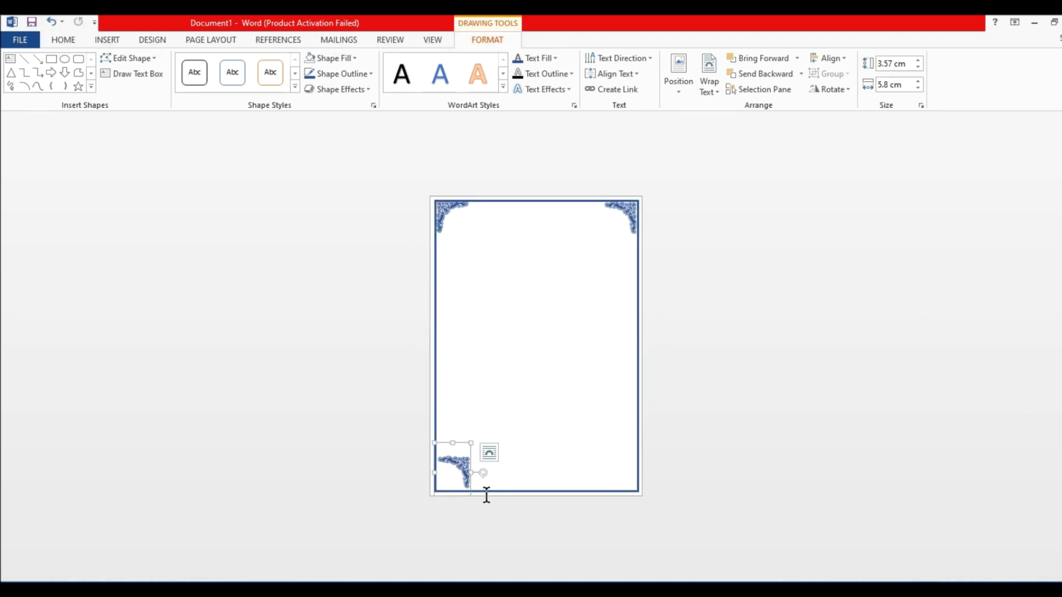
{"action": "left_click", "coordinate": [838, 89]}
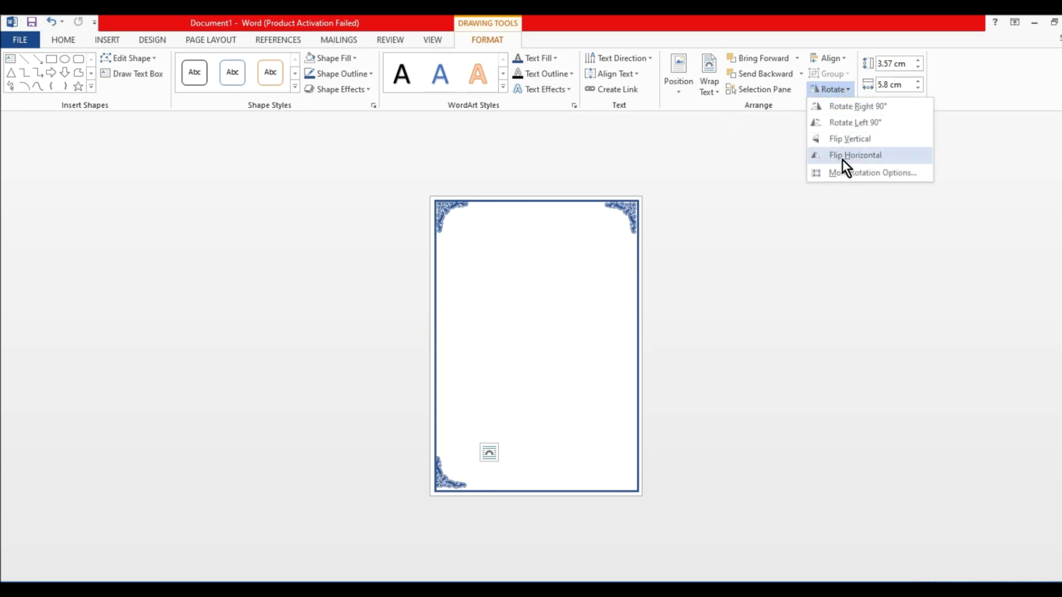
{"action": "left_click", "coordinate": [842, 155]}
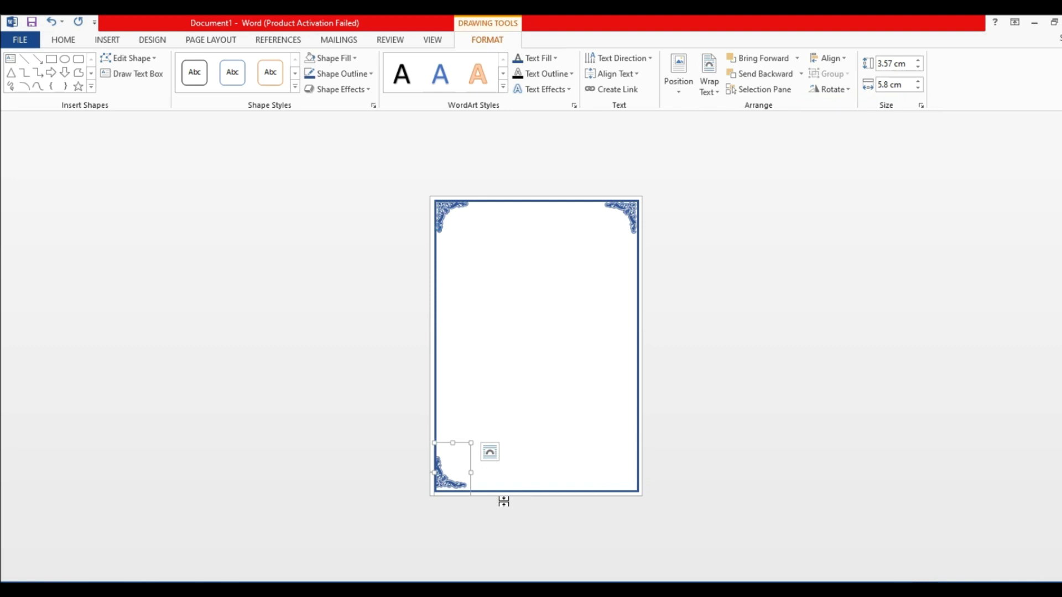
- Nudge the flipped ornament snugly into the corner and place a duplicate toward the bottom right
{"action": "scroll", "coordinate": [450, 536], "scroll_direction": "up", "scroll_amount": 2, "text": "ctrl"}
{"action": "scroll", "coordinate": [451, 512], "scroll_direction": "up", "scroll_amount": 2, "text": "ctrl"}
{"action": "scroll", "coordinate": [426, 491], "scroll_direction": "up", "scroll_amount": 2, "text": "ctrl"}
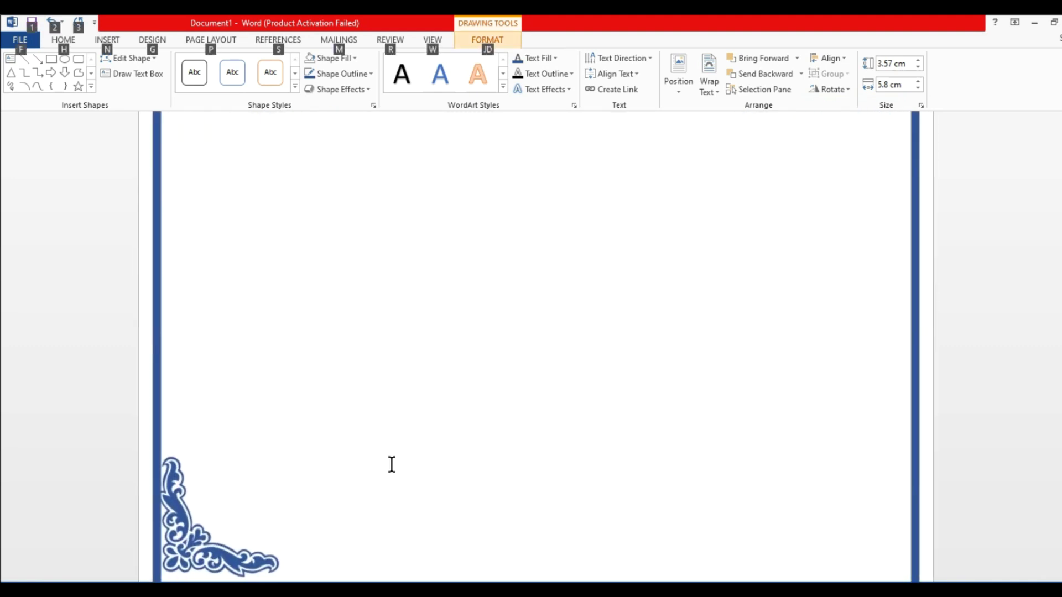
{"action": "scroll", "coordinate": [391, 465], "scroll_direction": "up", "scroll_amount": 2, "text": "ctrl"}
{"action": "left_click_drag", "start_coordinate": [233, 424], "coordinate": [237, 423]}
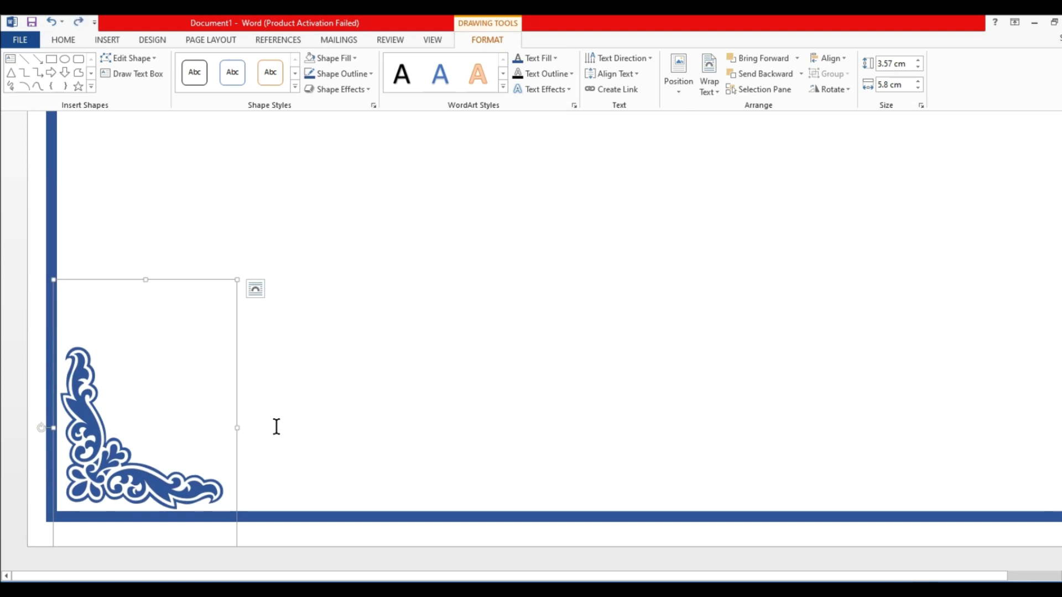
{"action": "key", "text": "ctrl+v"}
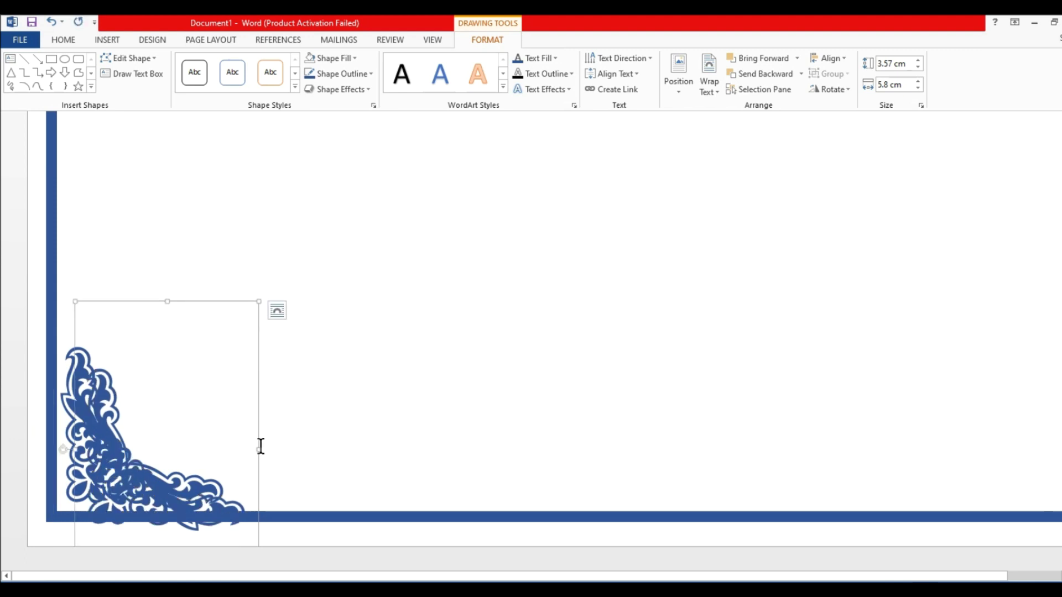
{"action": "left_click_drag", "start_coordinate": [258, 446], "coordinate": [973, 392]}
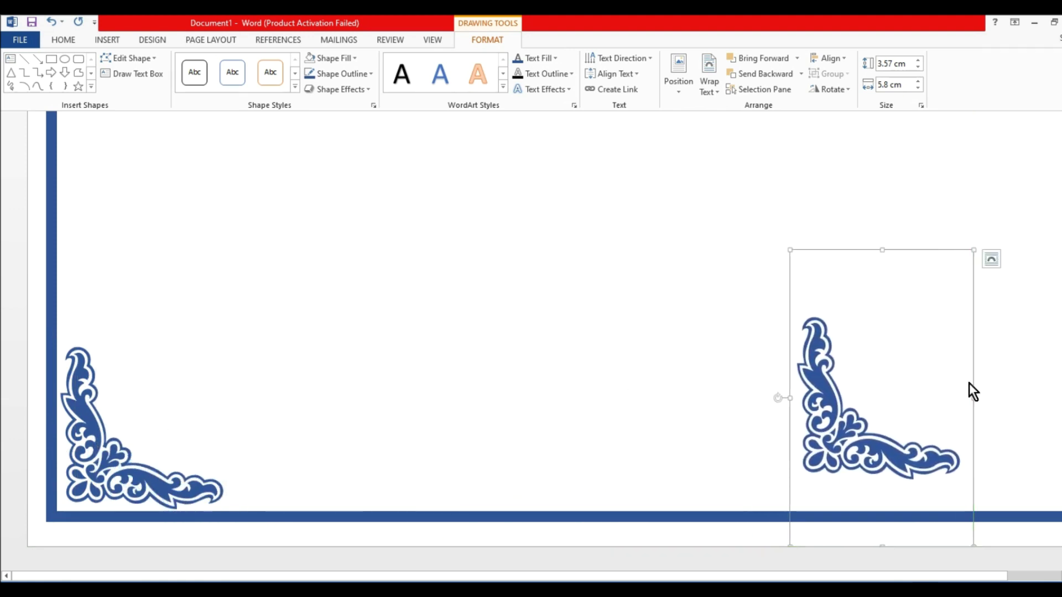
- Rotate the last ornament copy 90° left to suit the frame's bottom-right corner
{"action": "left_click_drag", "start_coordinate": [647, 576], "coordinate": [763, 575]}
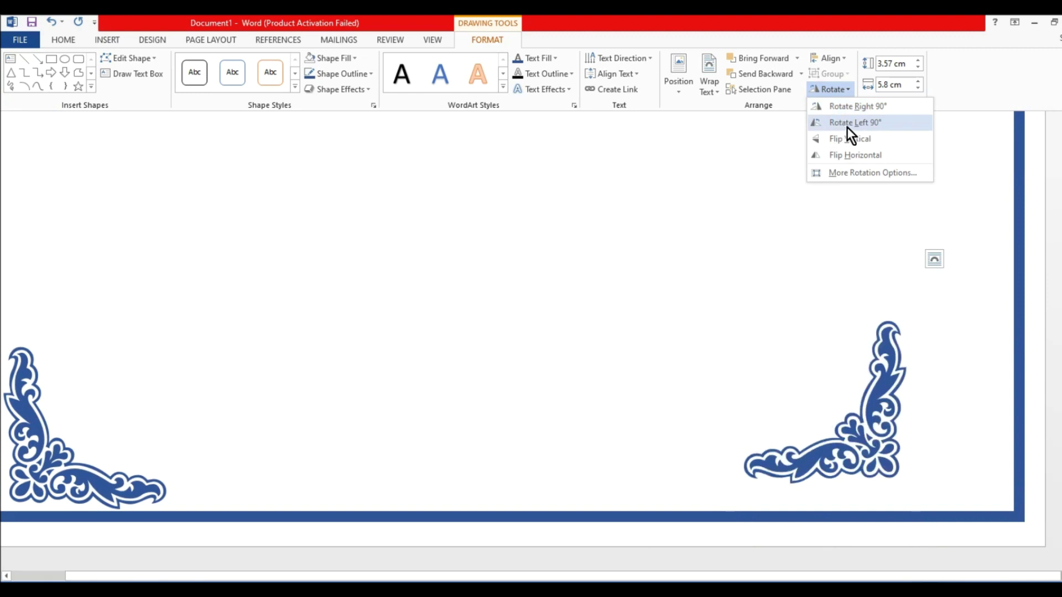
{"action": "left_click", "coordinate": [856, 123]}
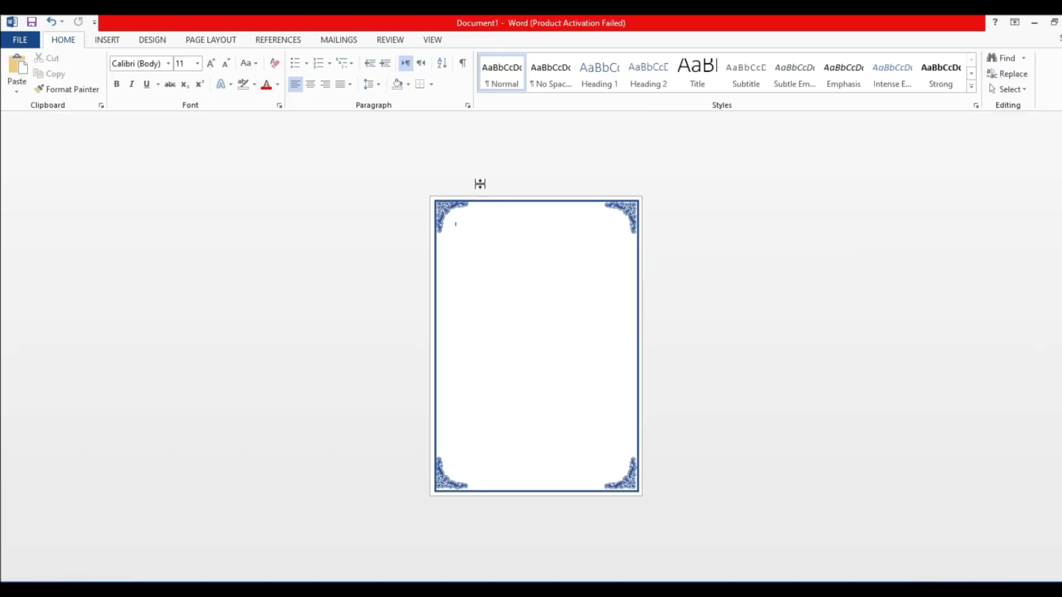
{"action": "scroll", "coordinate": [480, 184], "scroll_direction": "up", "scroll_amount": 7}
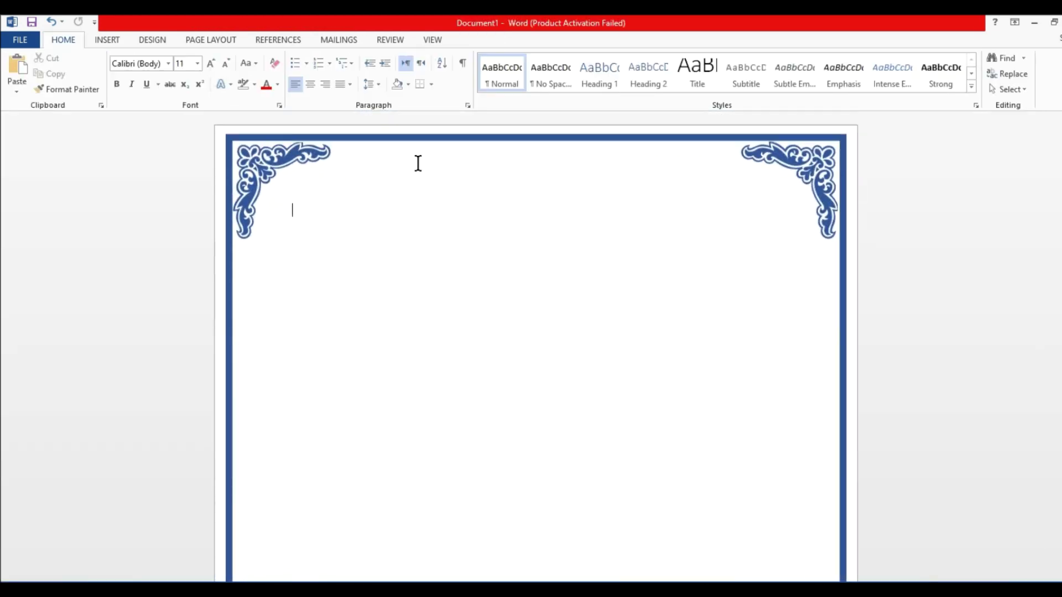
{"action": "scroll", "coordinate": [387, 182], "scroll_direction": "up", "scroll_amount": 4}
{"action": "scroll", "coordinate": [387, 182], "scroll_direction": "down", "scroll_amount": 1}
{"action": "scroll", "coordinate": [406, 243], "scroll_direction": "up", "scroll_amount": 1}
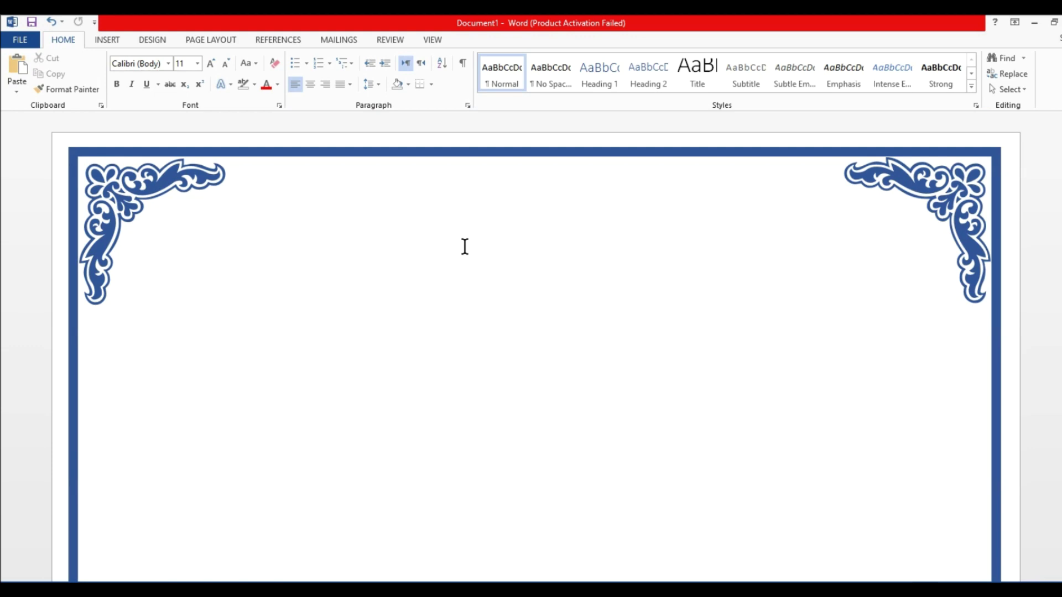
{"action": "scroll", "coordinate": [465, 247], "scroll_direction": "down", "scroll_amount": 3}
{"action": "scroll", "coordinate": [467, 249], "scroll_direction": "down", "scroll_amount": 2}
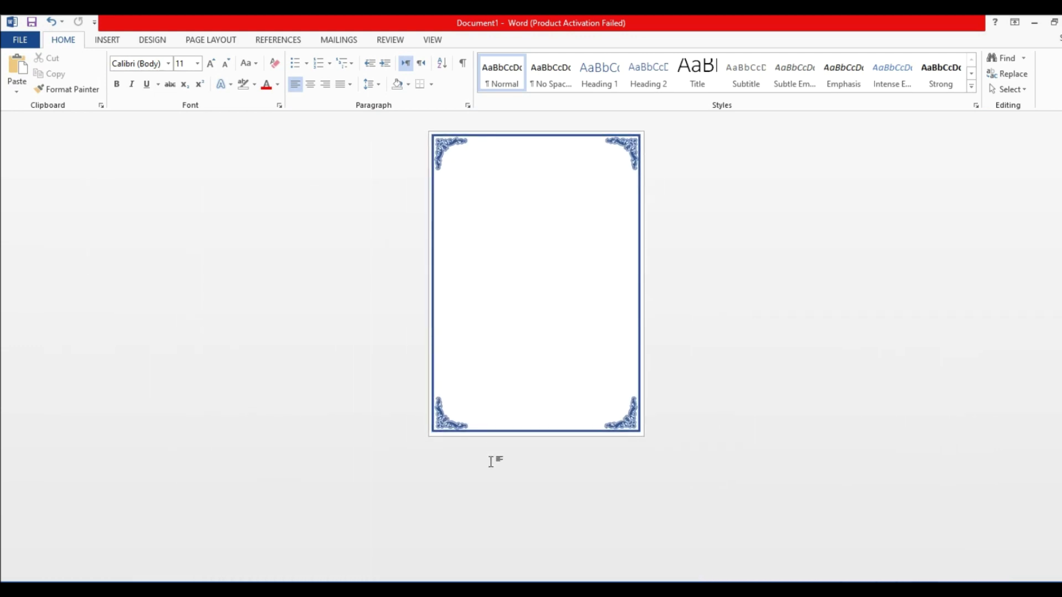
{"action": "scroll", "coordinate": [495, 494], "scroll_direction": "up", "scroll_amount": 3}
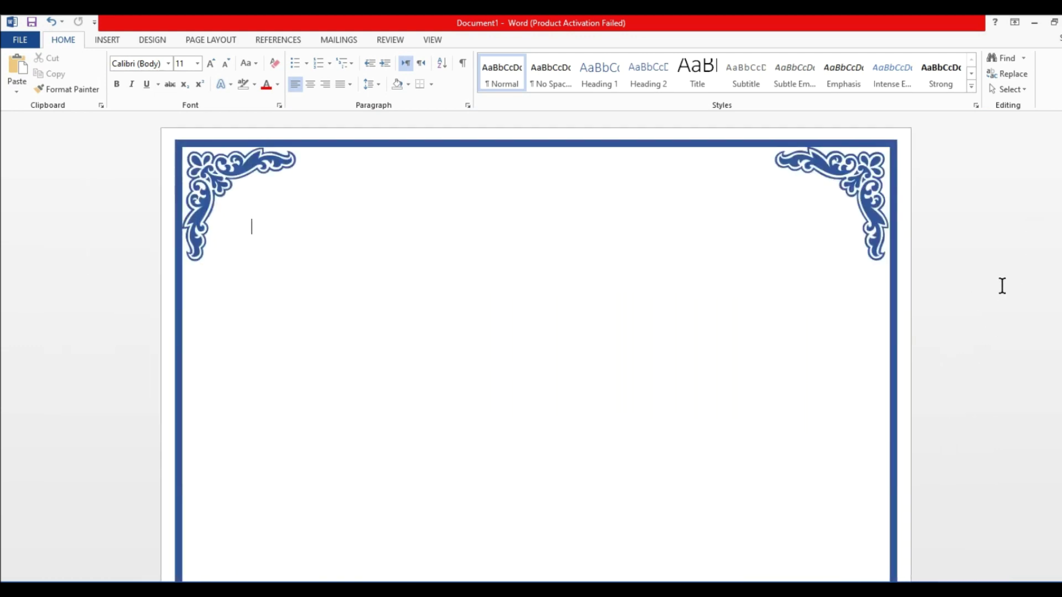
{"action": "scroll", "coordinate": [1002, 285], "scroll_direction": "down", "scroll_amount": 5}
{"action": "scroll", "coordinate": [489, 531], "scroll_direction": "up", "scroll_amount": 1}
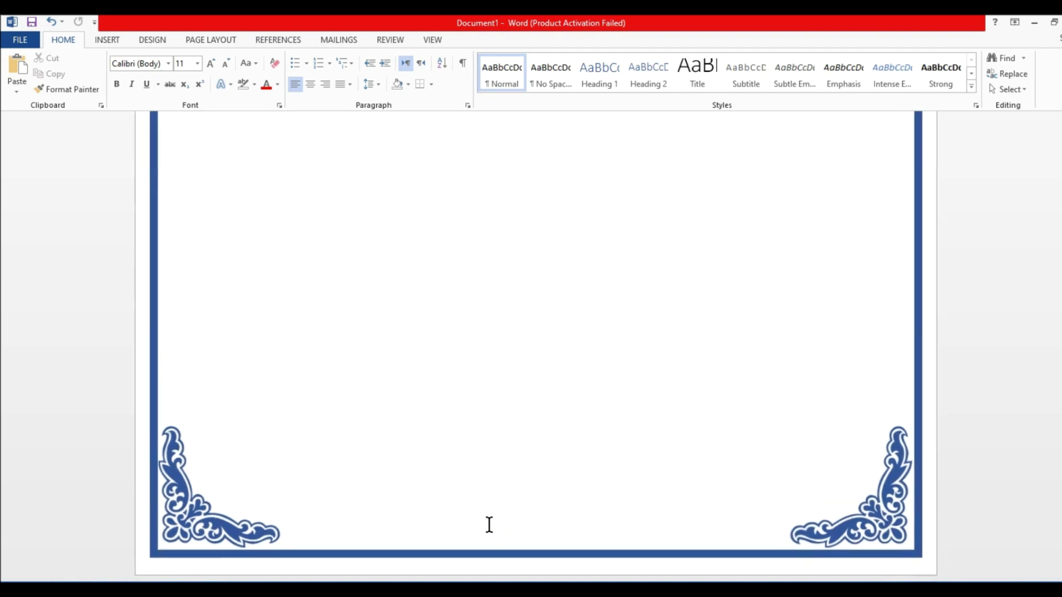
{"action": "scroll", "coordinate": [497, 444], "scroll_direction": "up", "scroll_amount": 1}
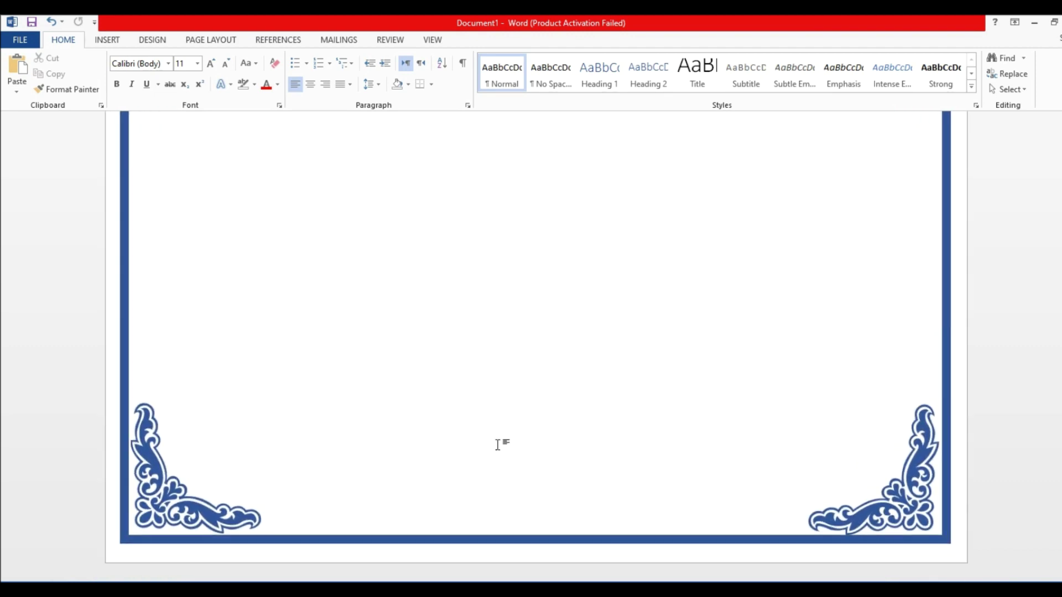